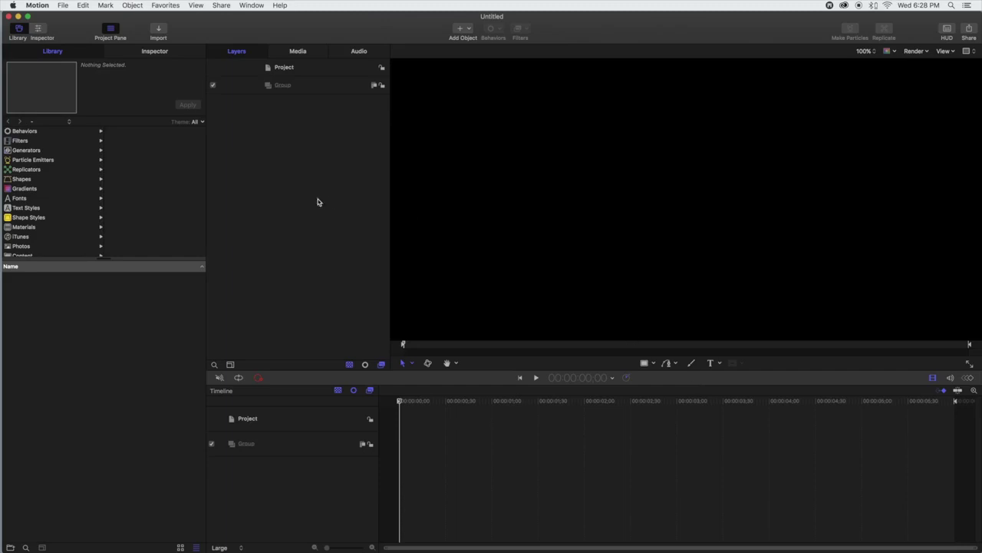
Rename the Group layer to 'Text 1'
click(285, 85)
click(285, 86)
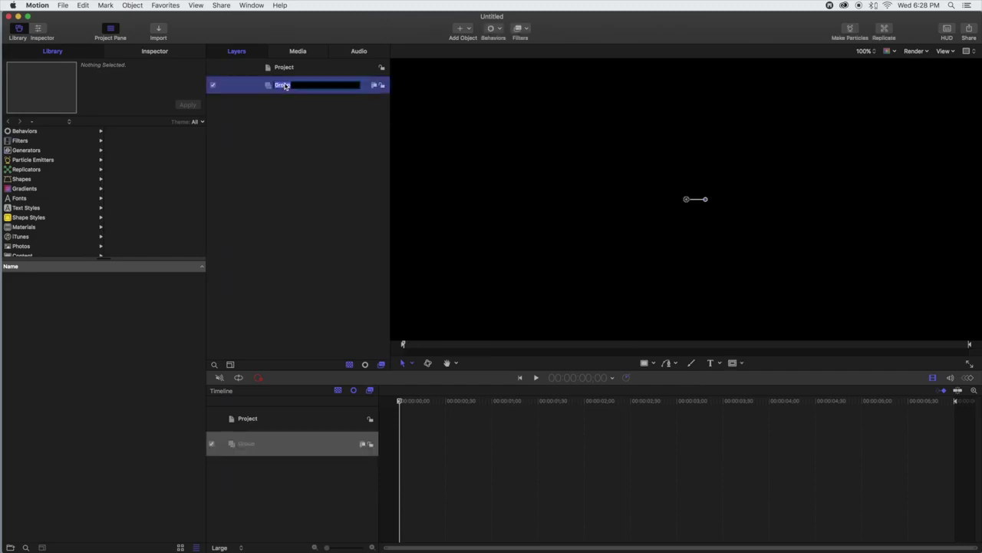
text(Text 1)
click(442, 133)
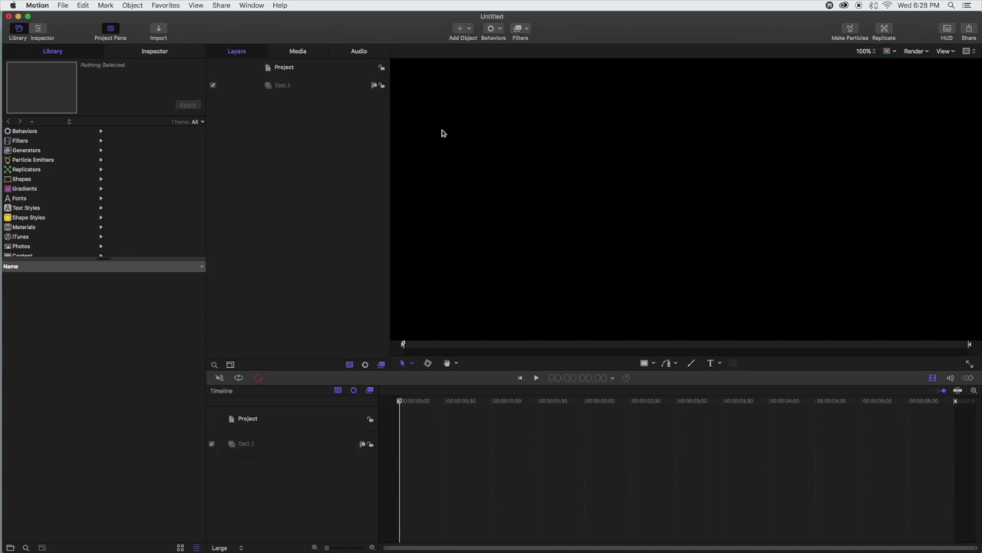
Add a text layer reading 'MOTION' on the canvas
click(710, 362)
click(621, 228)
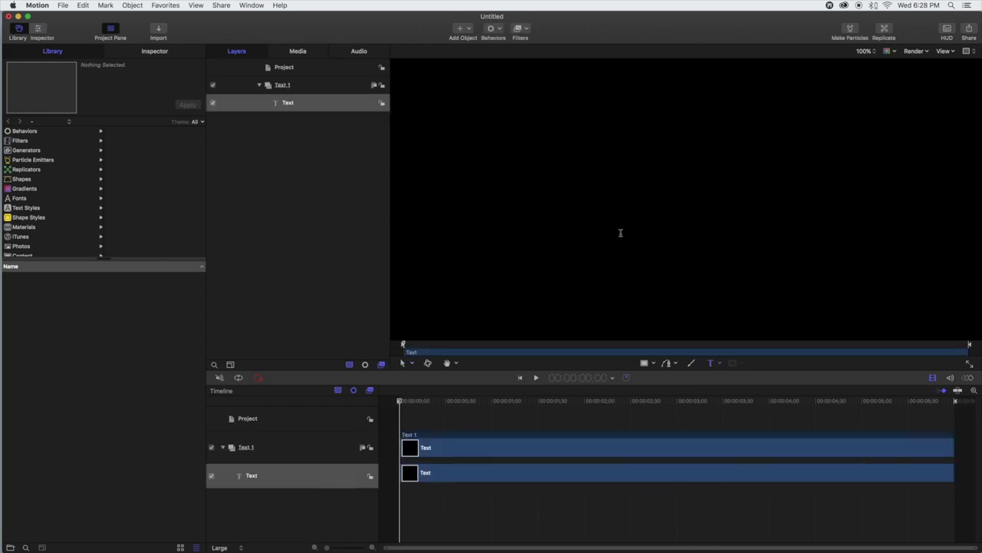
text(MOTION)
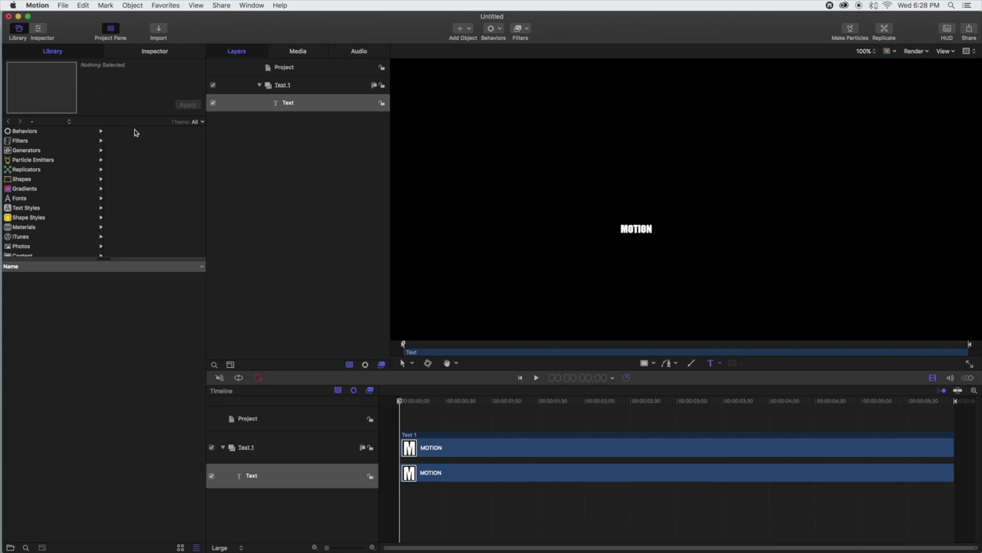
Set the MOTION text size to 200 and move it left and up, off centre
click(155, 53)
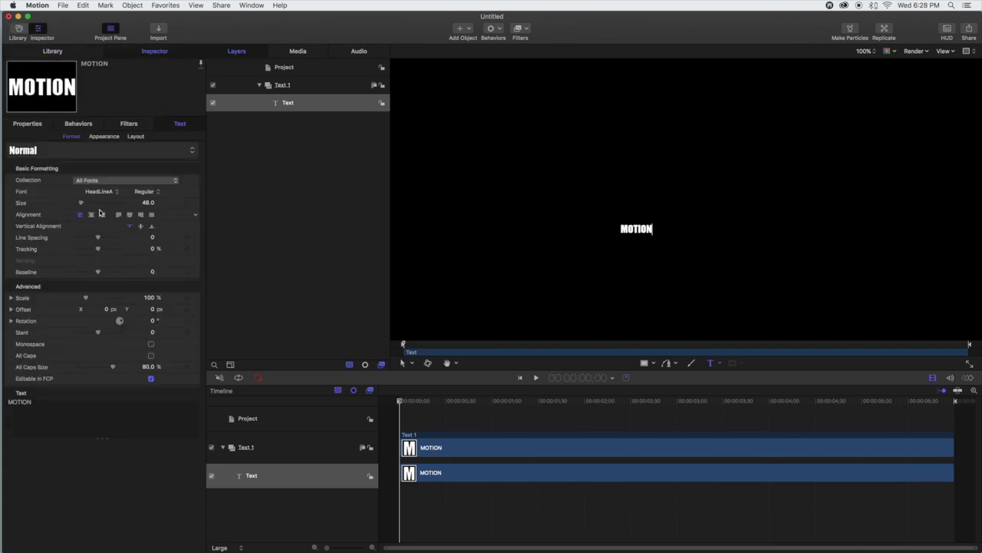
drag(82, 204, 105, 207)
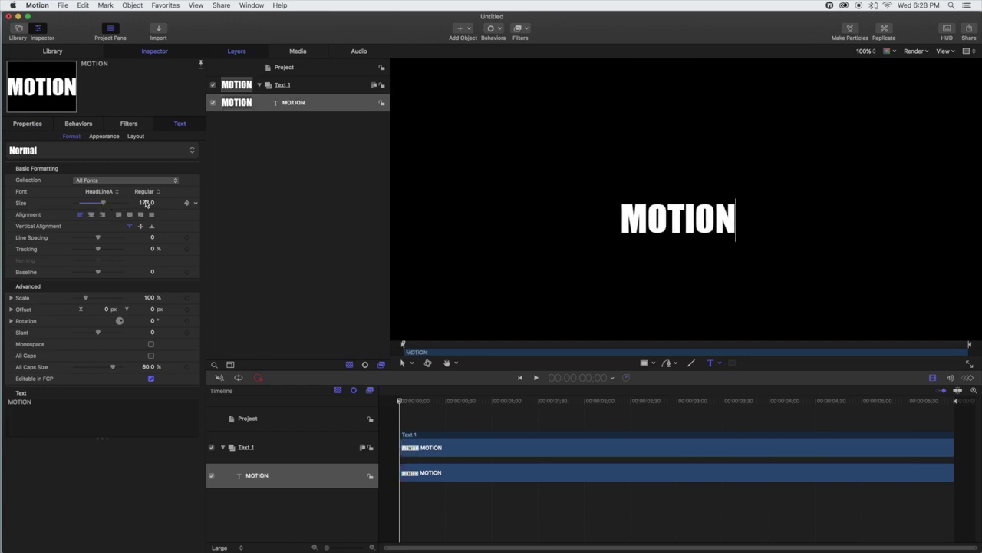
text(200)
key(Return)
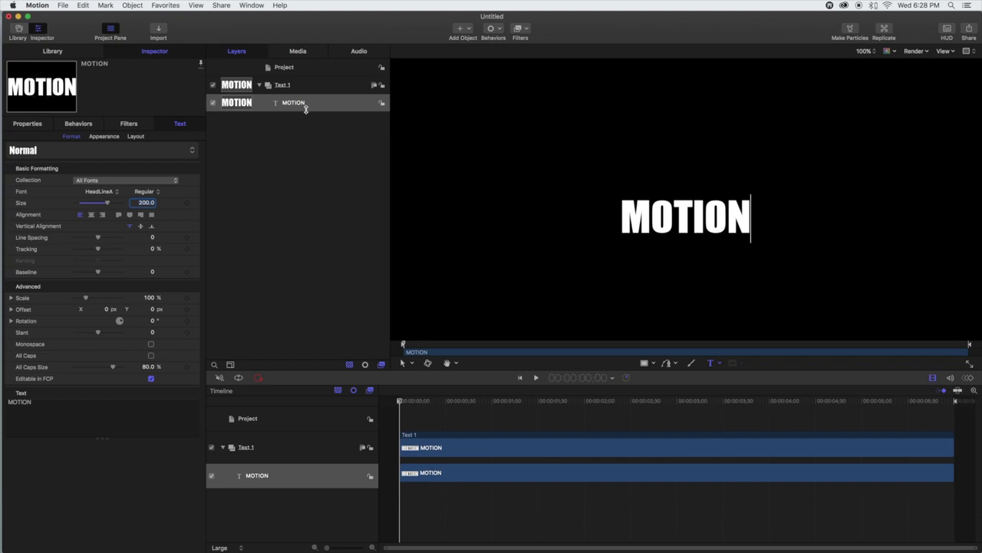
click(402, 362)
drag(625, 227, 611, 198)
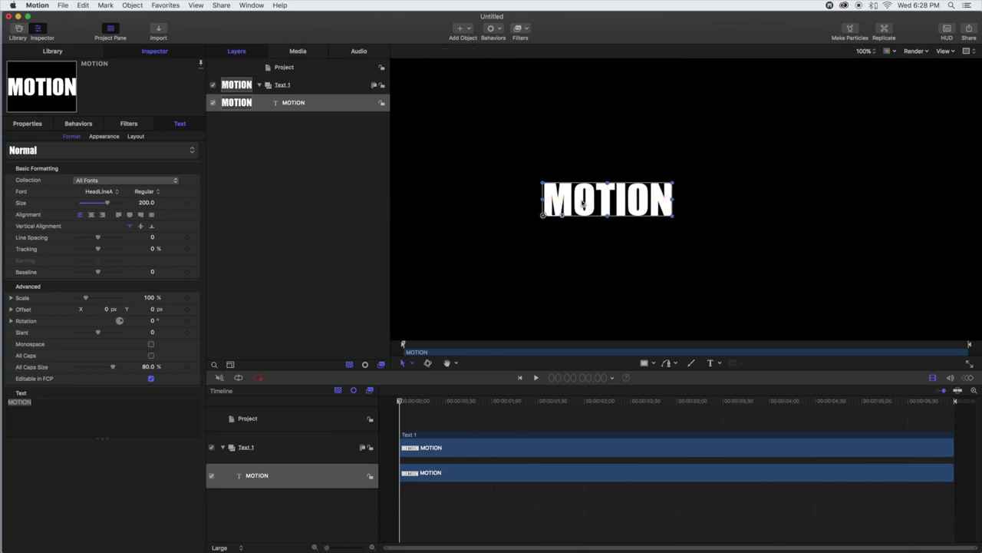
Copy the MOTION layer and add a new group named 'Text 2'
right_click(306, 108)
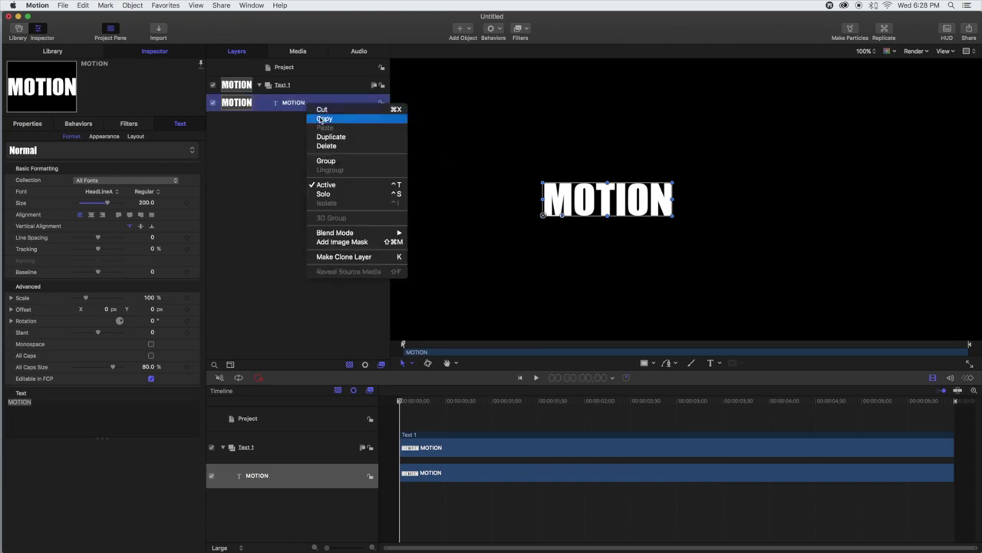
click(324, 120)
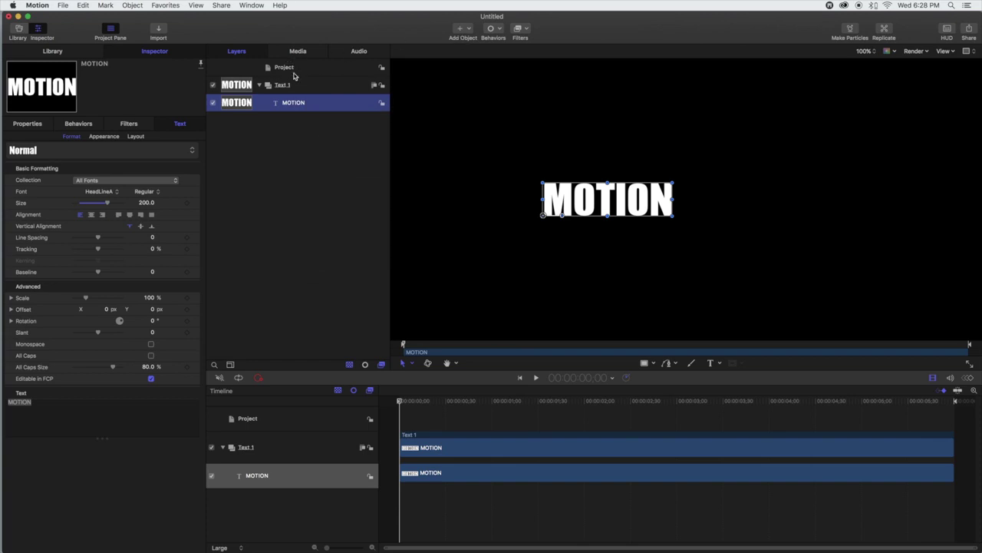
click(289, 68)
click(461, 28)
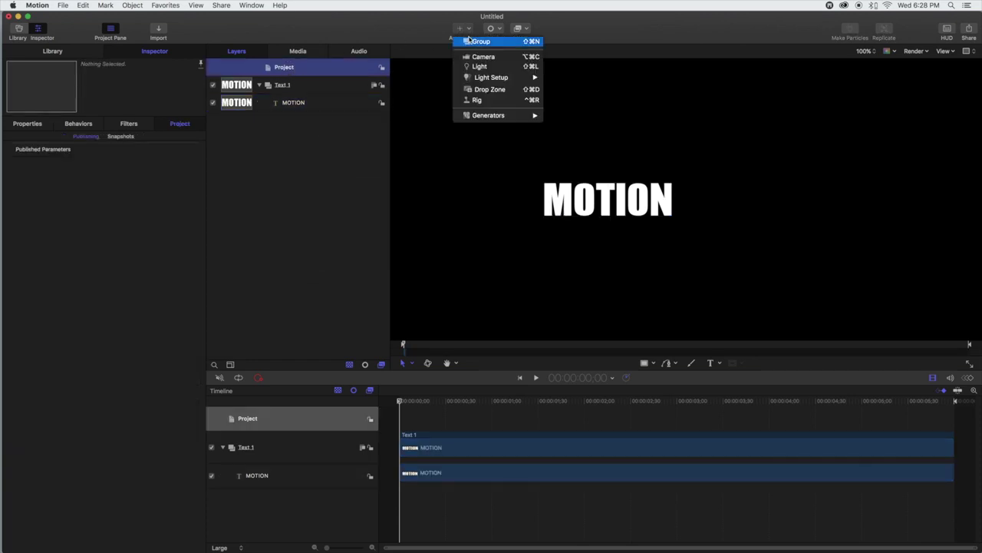
click(472, 42)
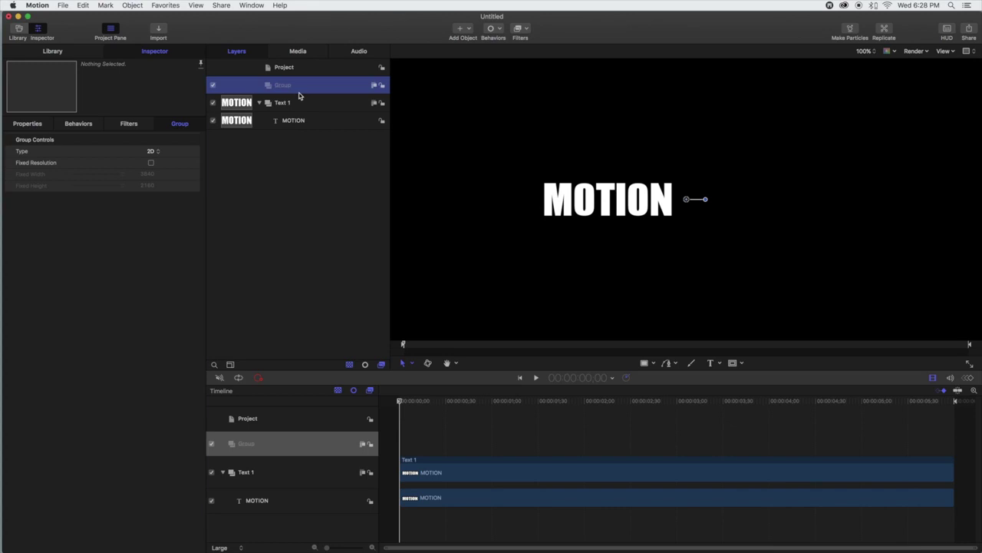
double_click(293, 89)
text(Text 2)
key(Return)
Undo a mistaken paste into the name, then paste the MOTION copy into Text 2
double_click(285, 86)
right_click(284, 86)
click(308, 105)
key(super+z)
click(305, 193)
click(319, 86)
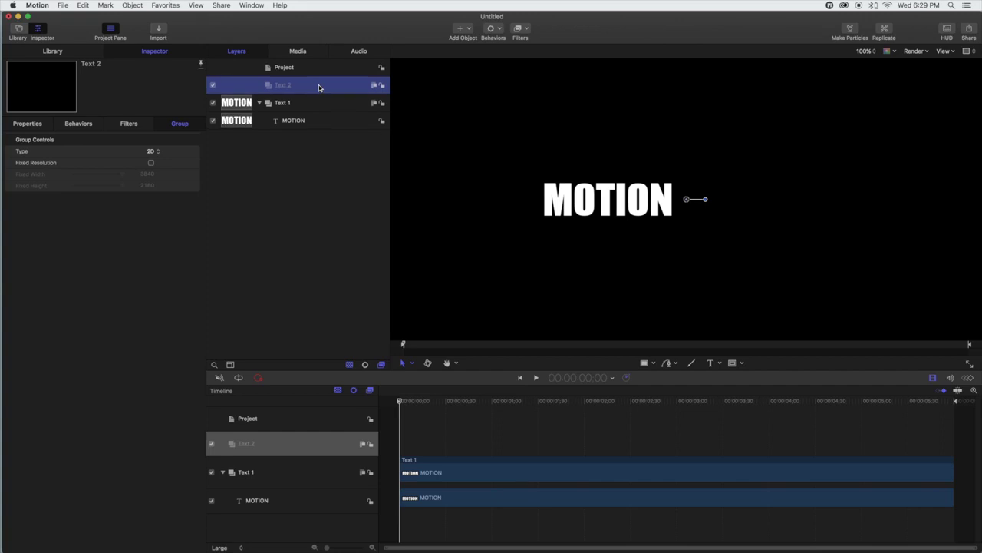
right_click(318, 84)
click(334, 108)
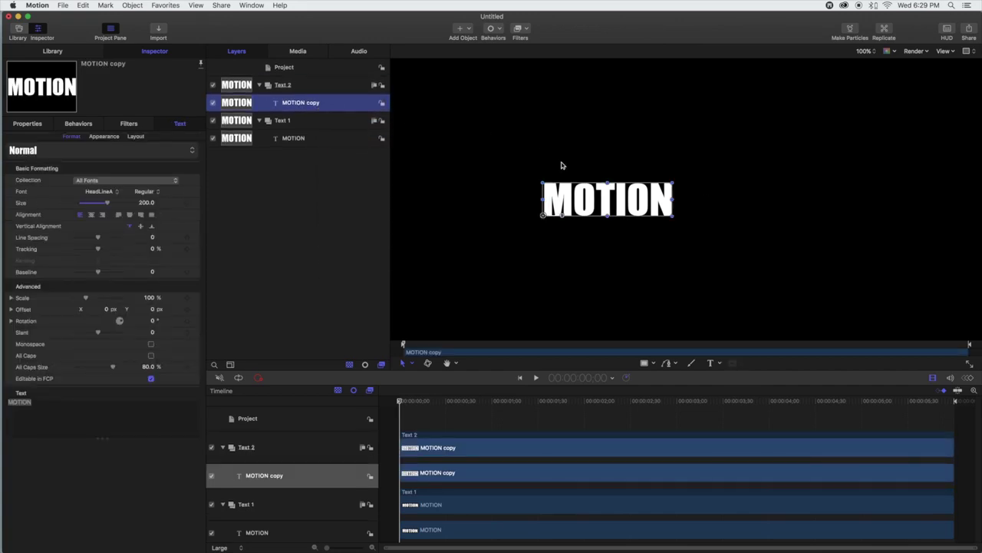
Move the copy right of MOTION and retype it as 'TUTORIALS'
drag(545, 213, 701, 214)
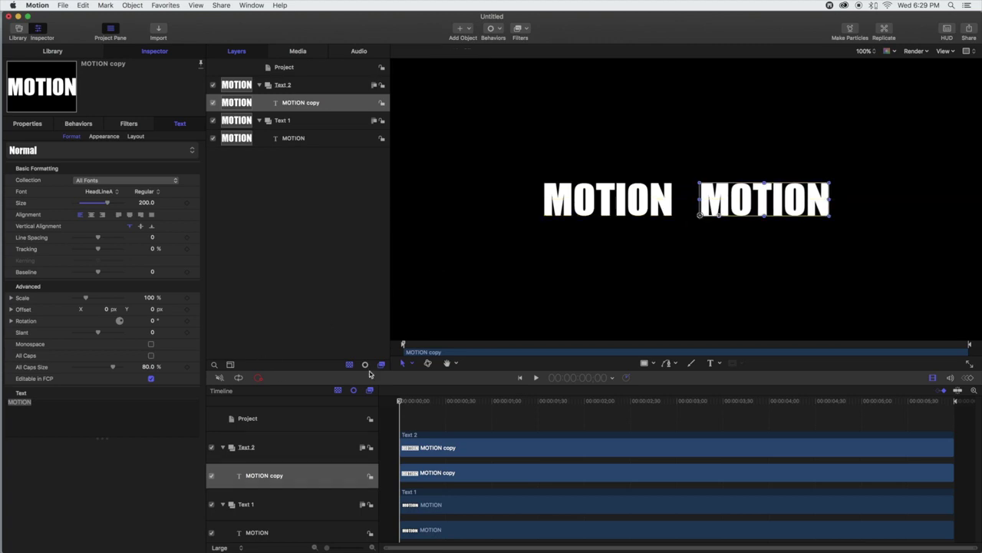
click(713, 365)
drag(700, 201, 833, 203)
text(T)
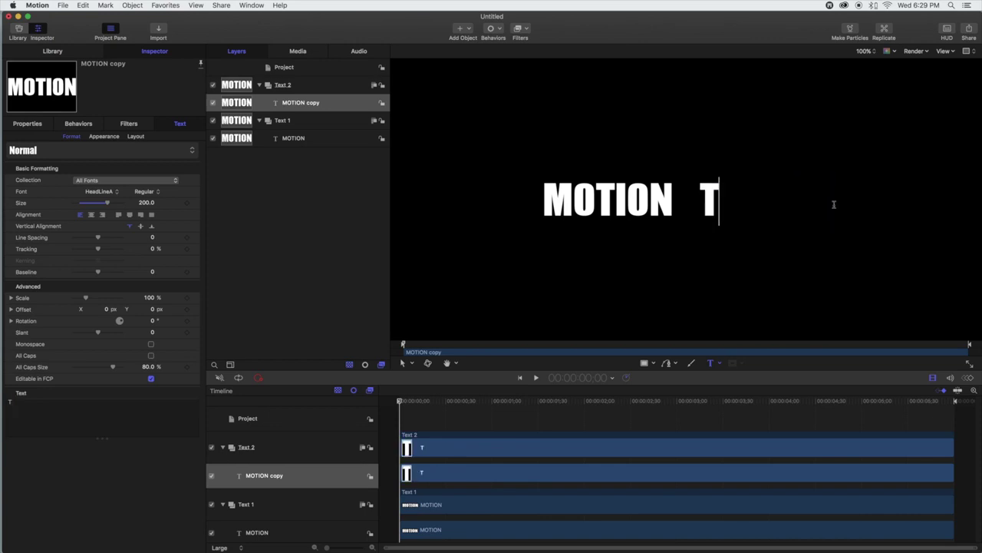
text(UTORIALS)
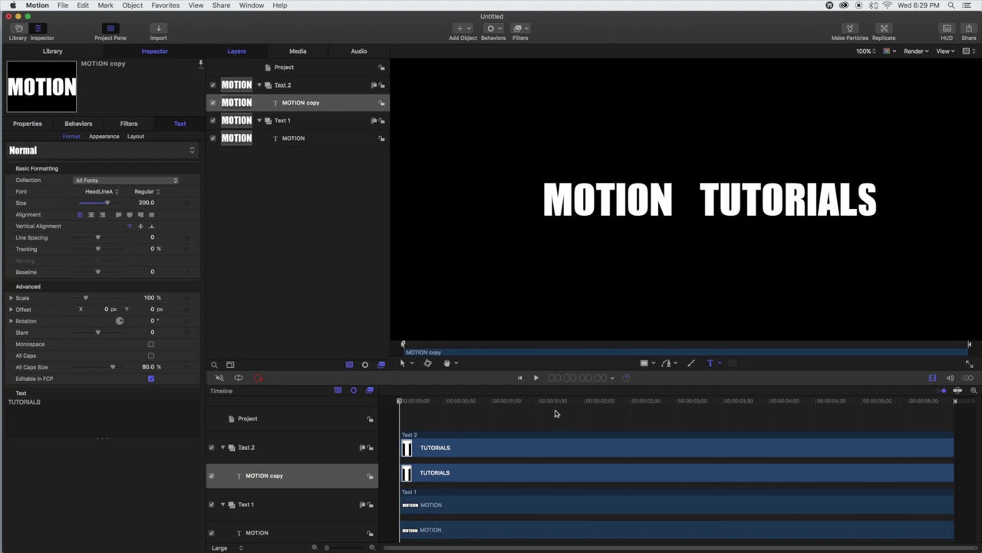
Add another new group and name it 'Line'
click(322, 67)
click(461, 27)
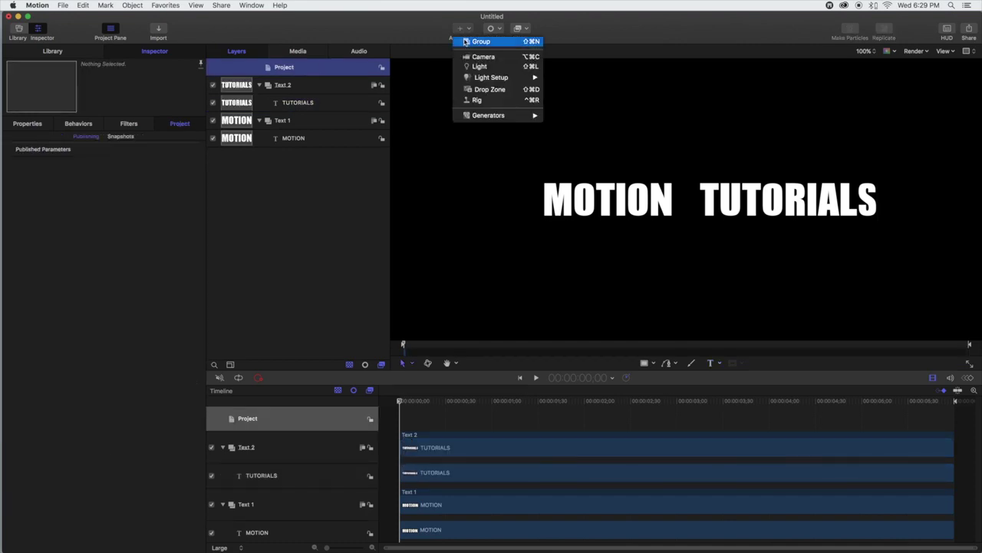
click(465, 40)
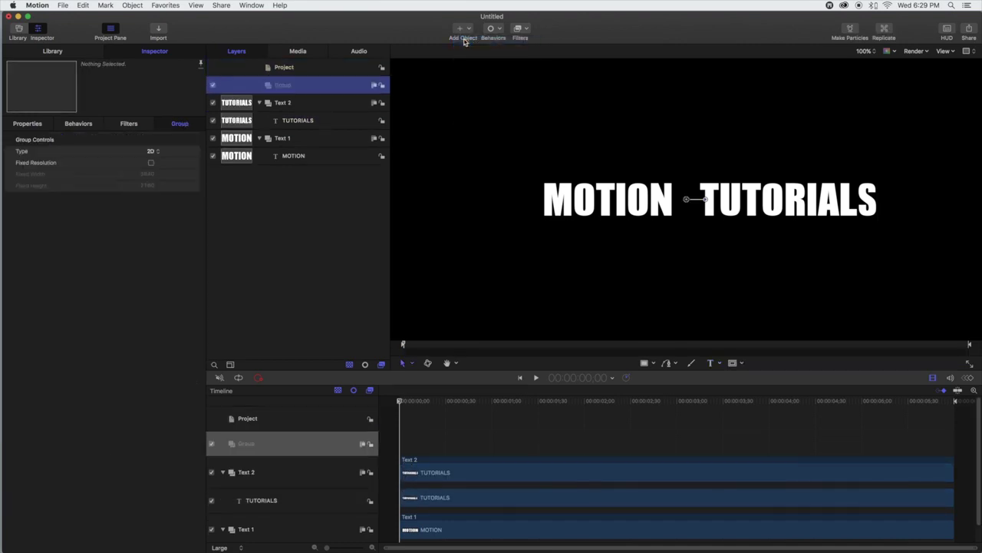
double_click(290, 86)
double_click(295, 85)
text(L)
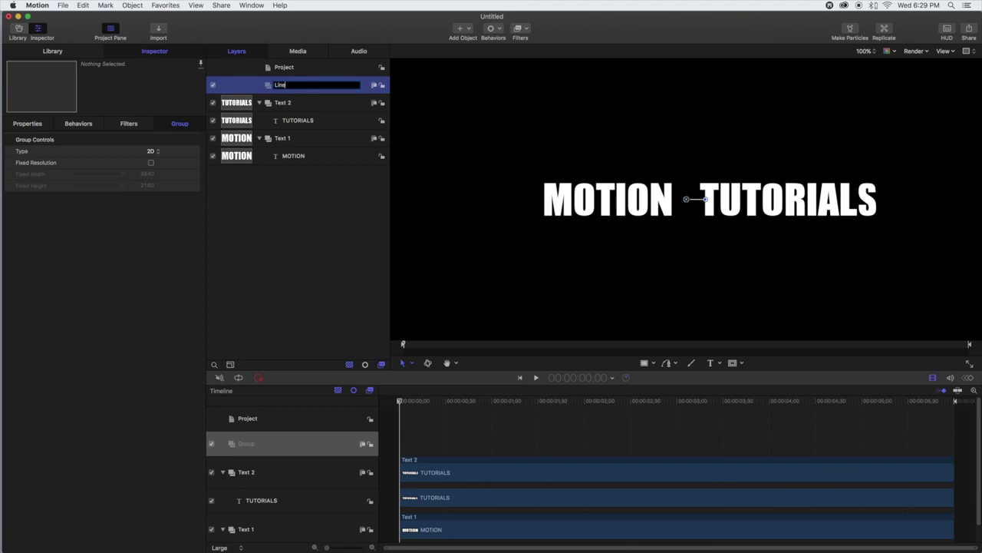
text(ine)
key(Return)
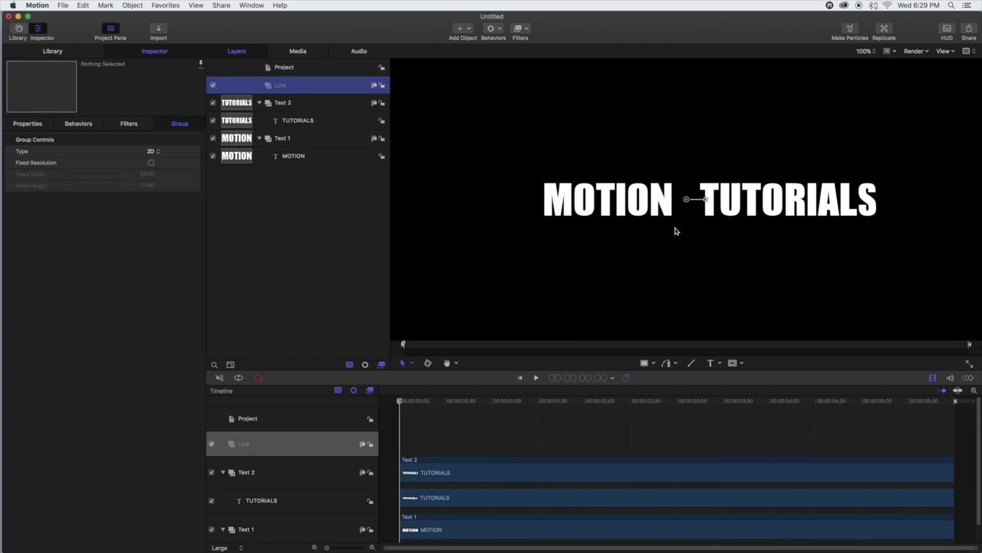
click(622, 245)
click(301, 90)
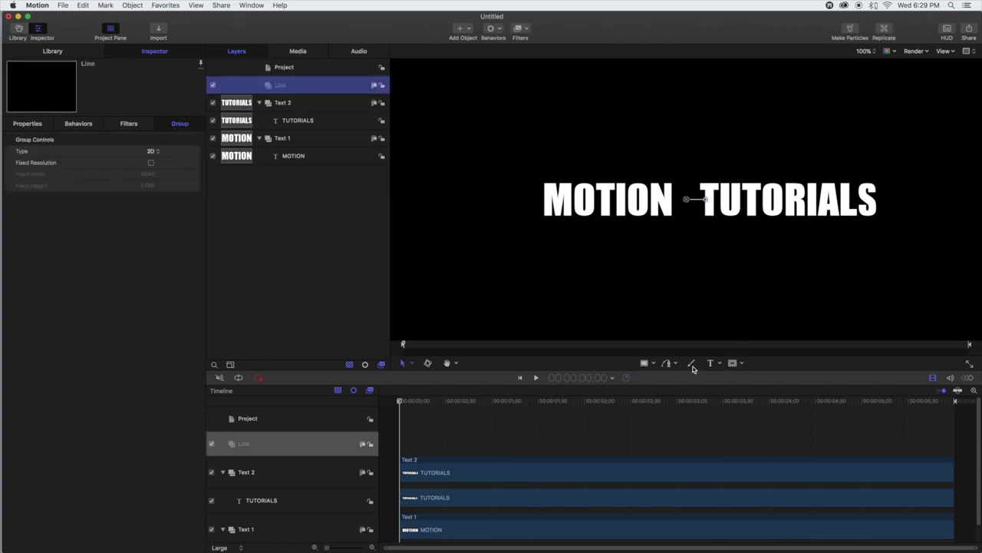
Draw a vertical line between MOTION and TUTORIALS with the Line tool
click(652, 363)
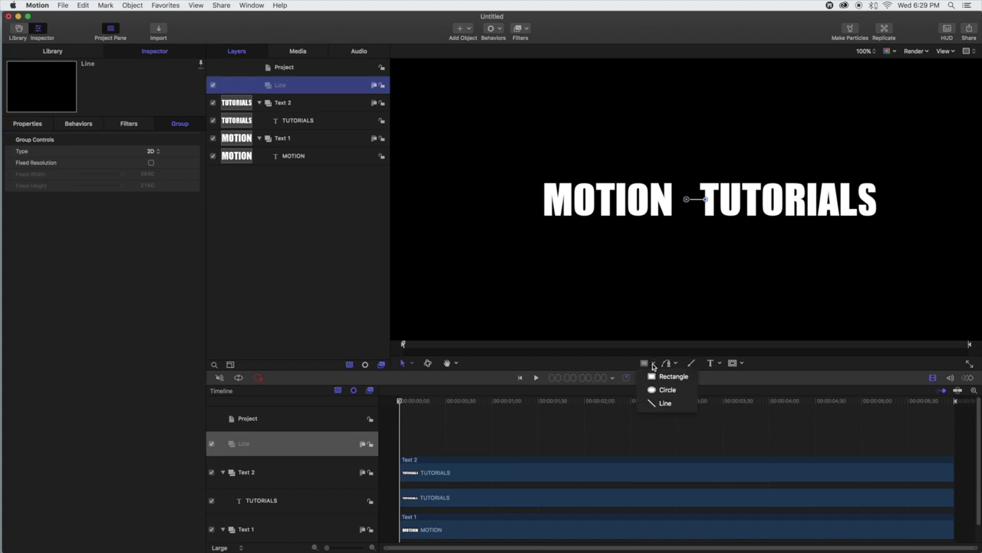
click(666, 402)
drag(685, 158, 686, 236)
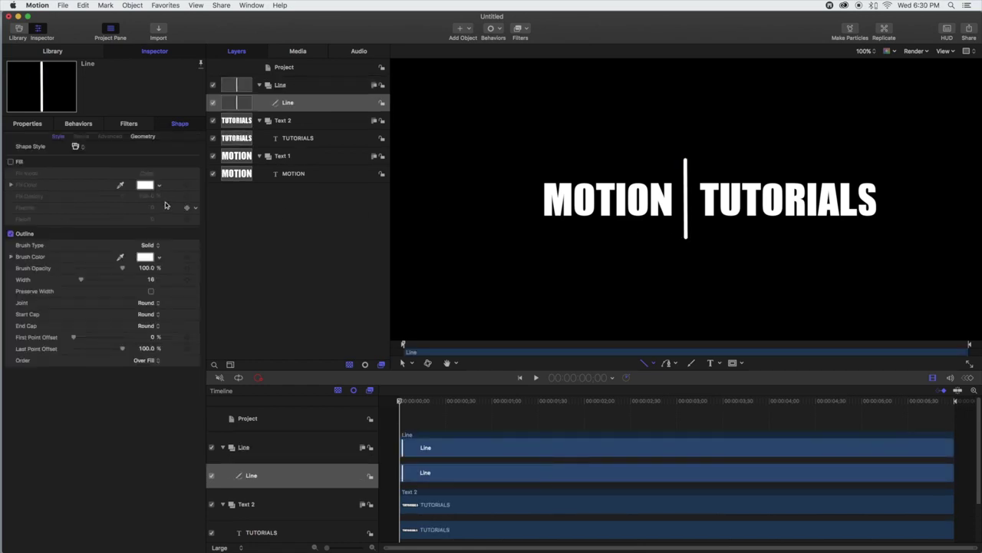
click(403, 363)
drag(688, 185, 689, 186)
Give the line square caps, then shorten it and centre it beside the words
click(161, 312)
click(161, 314)
click(158, 328)
click(153, 320)
drag(686, 238, 686, 217)
drag(686, 169, 688, 183)
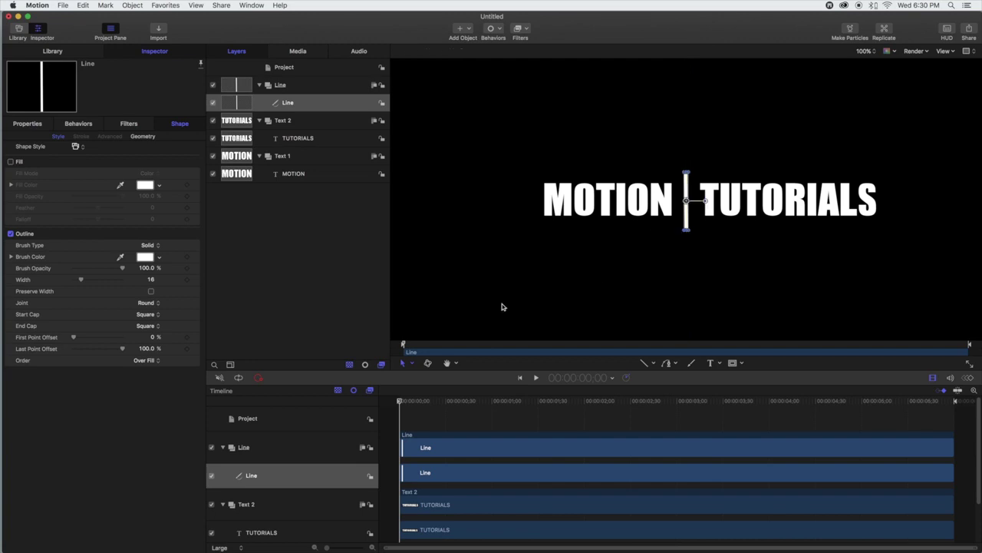
Nudge TUTORIALS slightly left toward the divider
click(570, 281)
drag(821, 204, 800, 201)
click(719, 251)
click(651, 256)
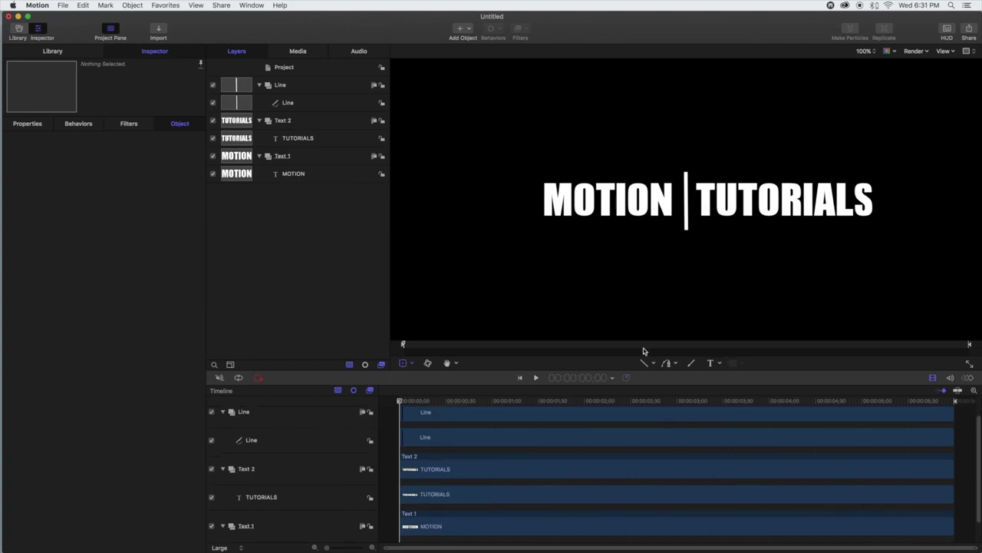
Draw a Rectangle Mask on the Text 1 group over the TUTORIALS side
click(303, 176)
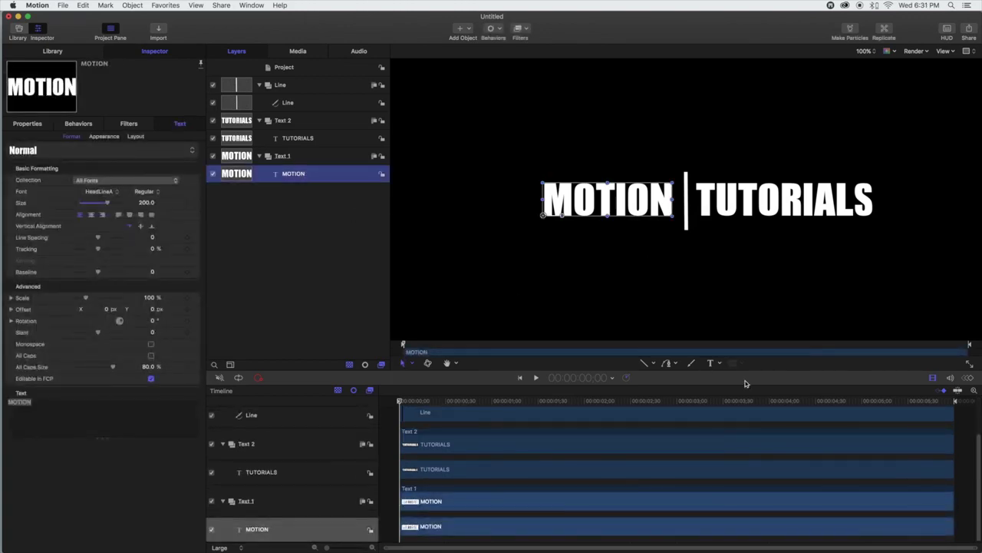
click(280, 157)
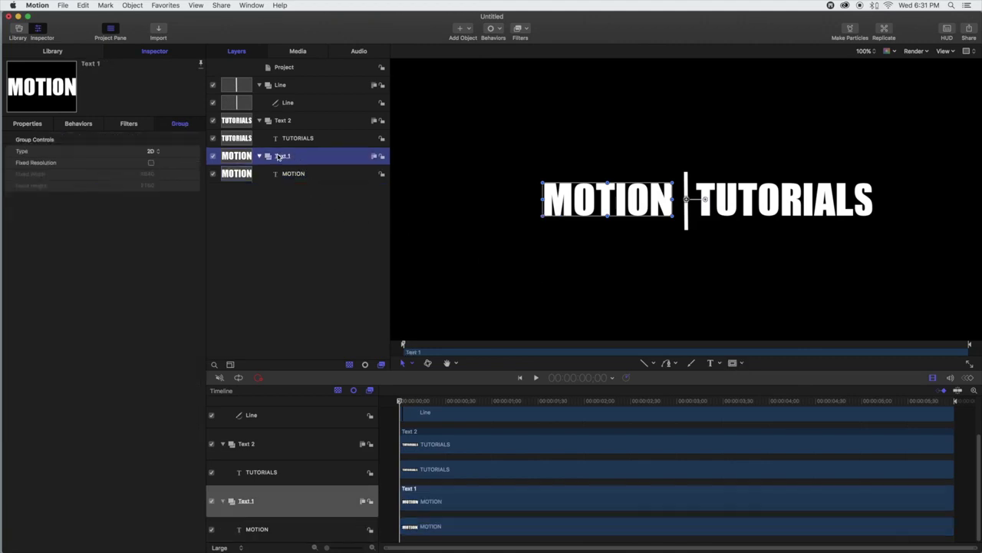
click(743, 363)
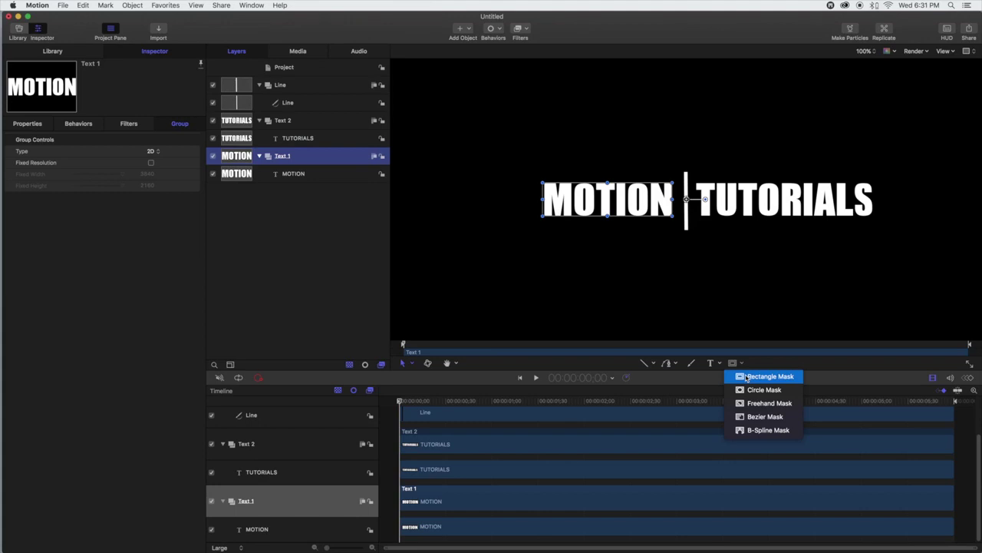
click(746, 377)
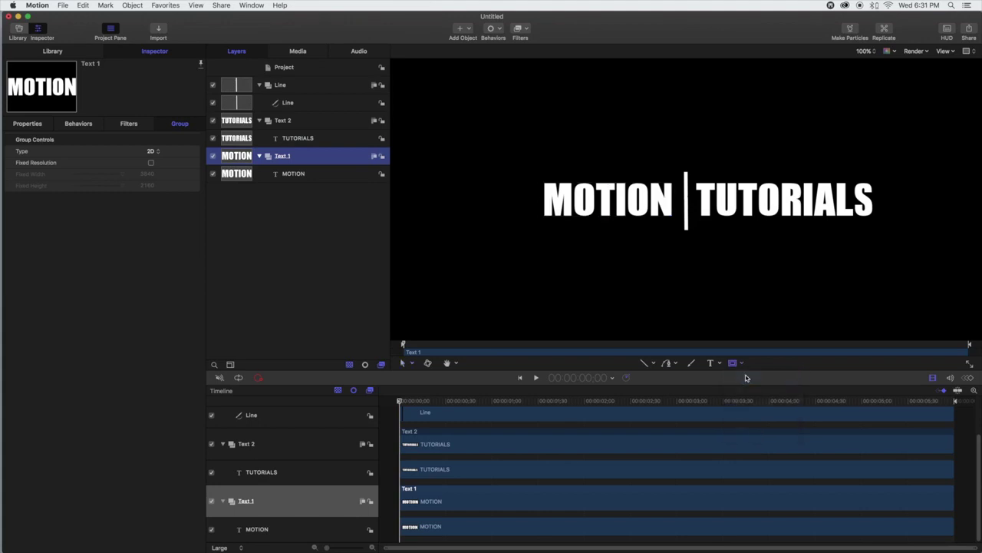
drag(684, 162, 892, 247)
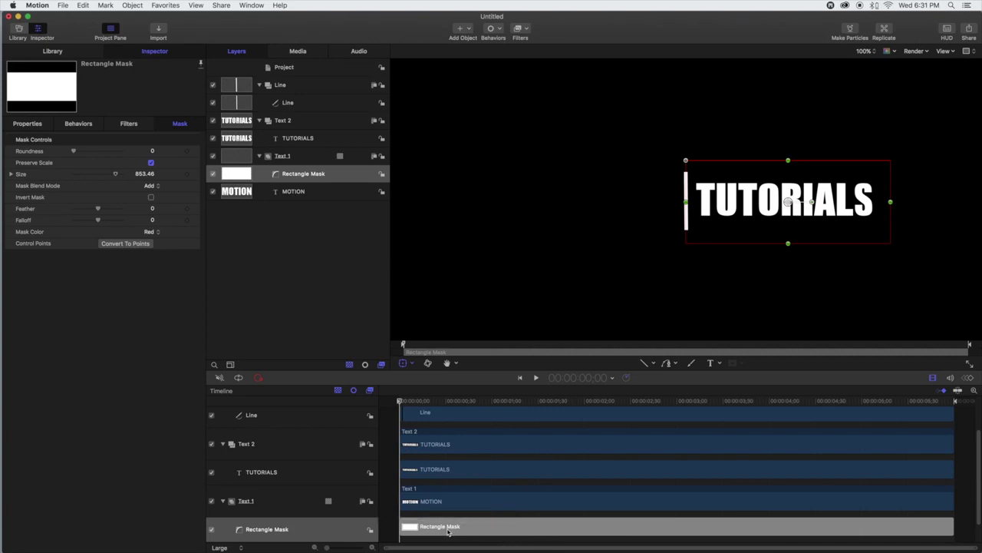
Turn on Invert Mask and shift the mask left to the divider line
right_click(449, 532)
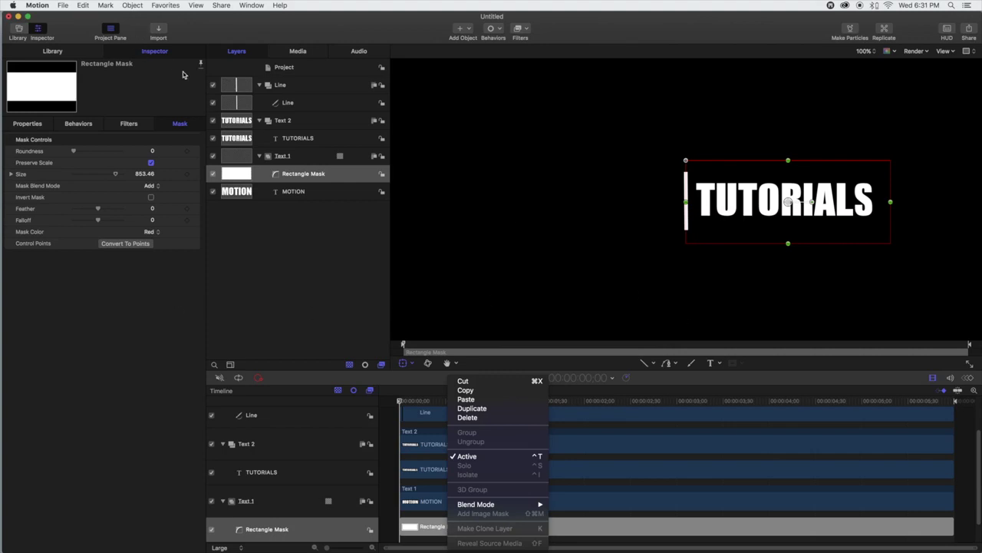
click(157, 57)
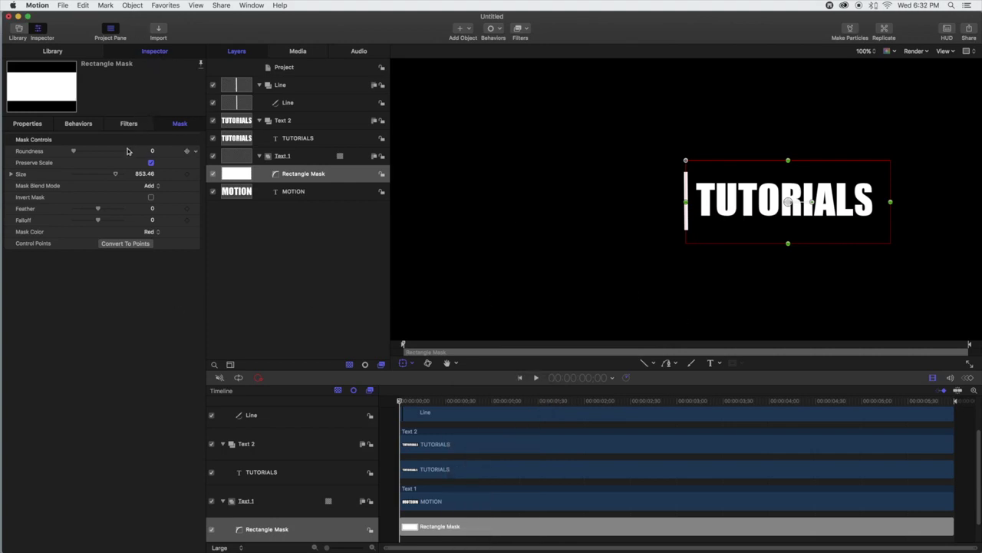
click(150, 198)
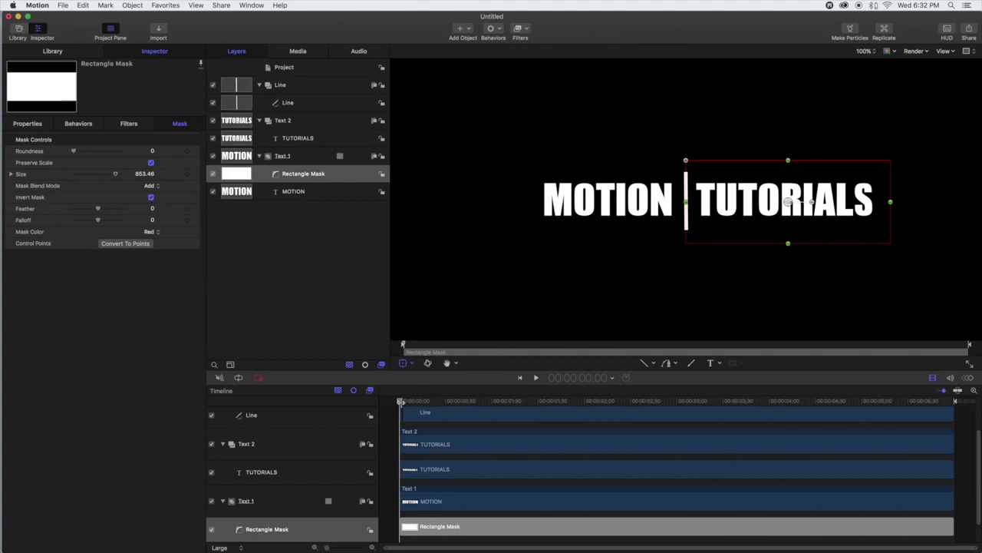
mouse_move(744, 241)
mouse_down()
mouse_move(678, 241)
mouse_move(746, 238)
mouse_up()
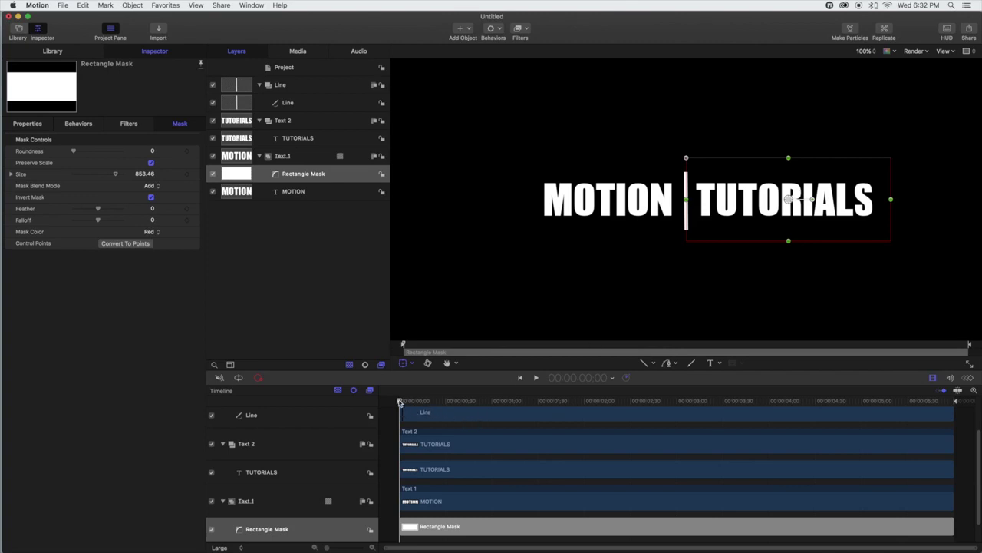
Select the MOTION text layer and move the playhead to 1:00
click(311, 192)
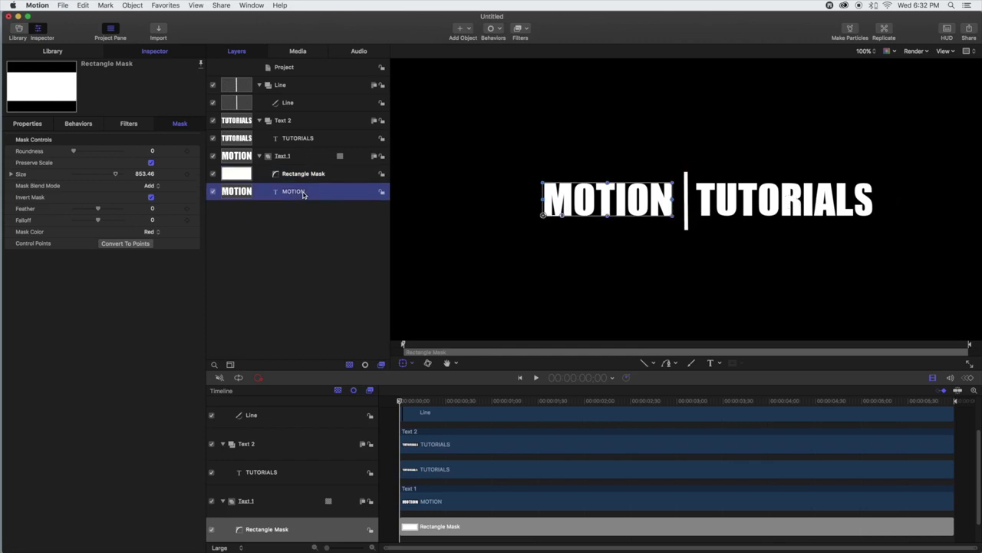
scroll(415, 415, up, 1)
drag(400, 402, 492, 402)
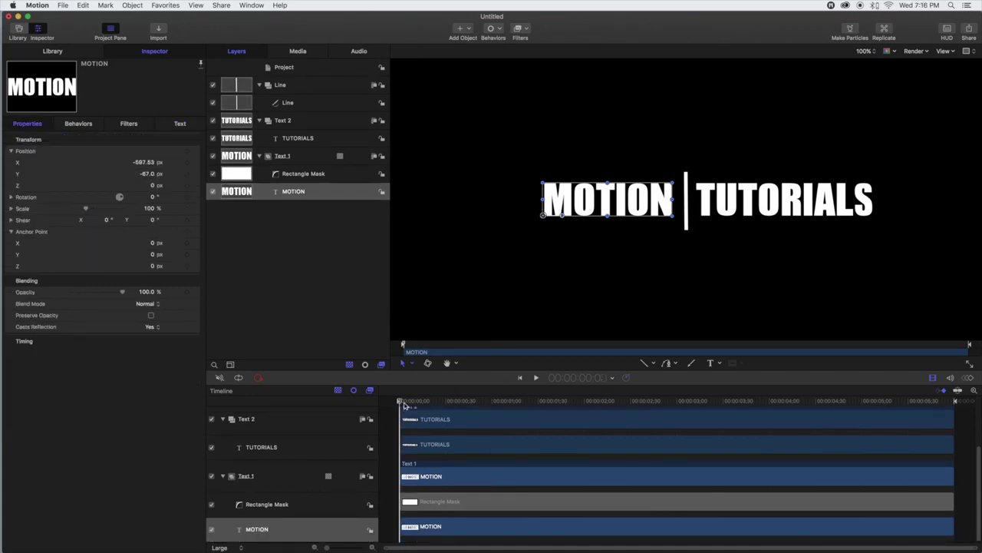
mouse_move(400, 402)
mouse_down()
mouse_move(519, 405)
mouse_move(492, 407)
mouse_up()
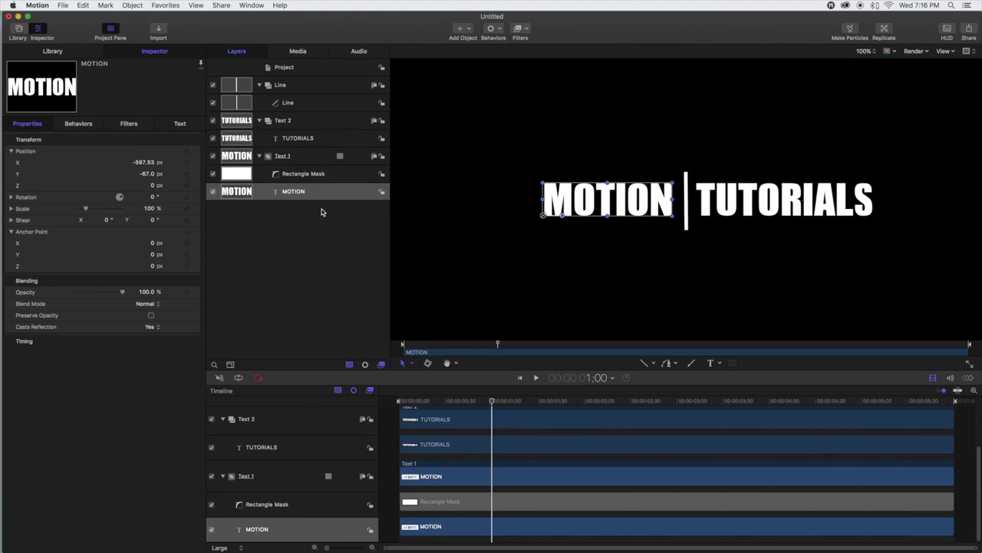
Keyframe MOTION's Position at 1:00, then set Position X to 10.47 px at frame 0
click(299, 196)
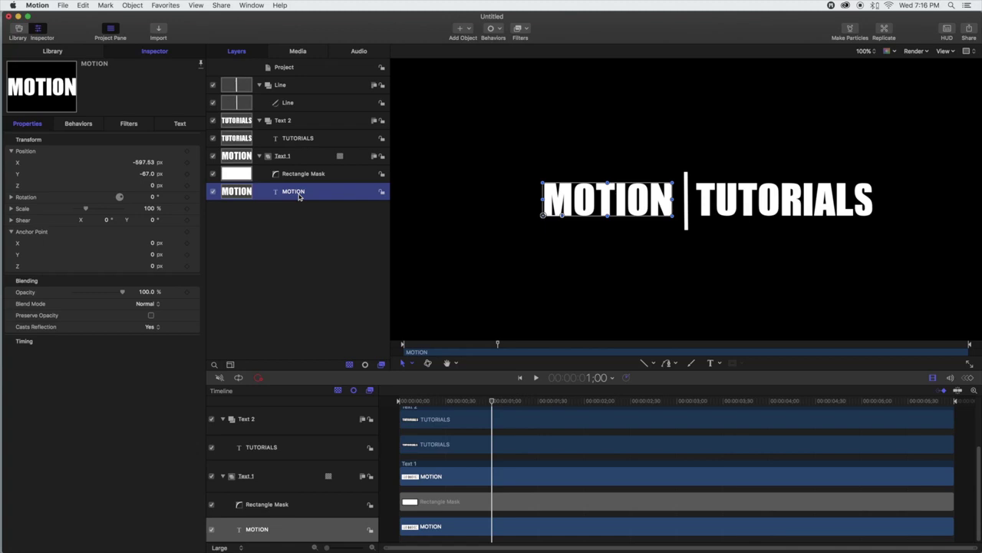
click(186, 153)
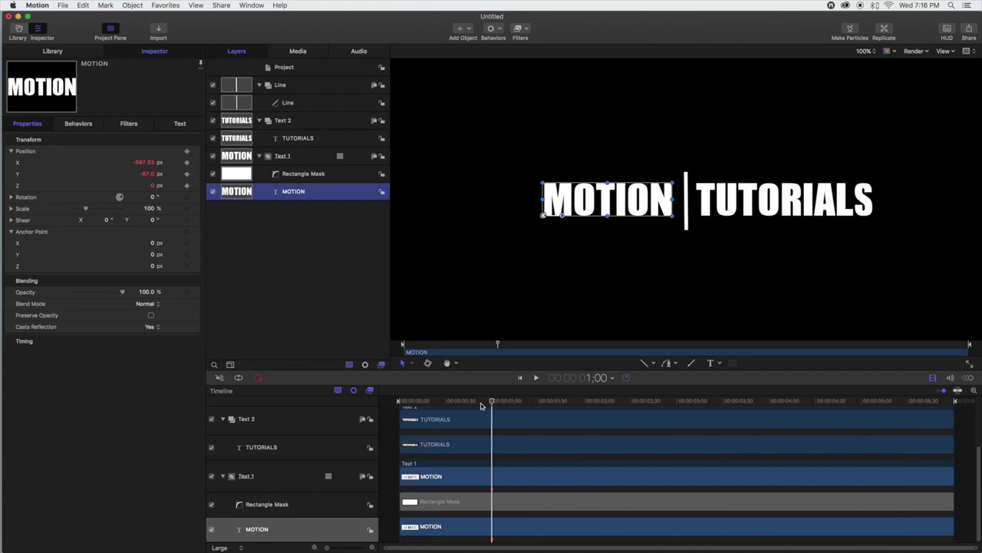
drag(492, 401, 387, 404)
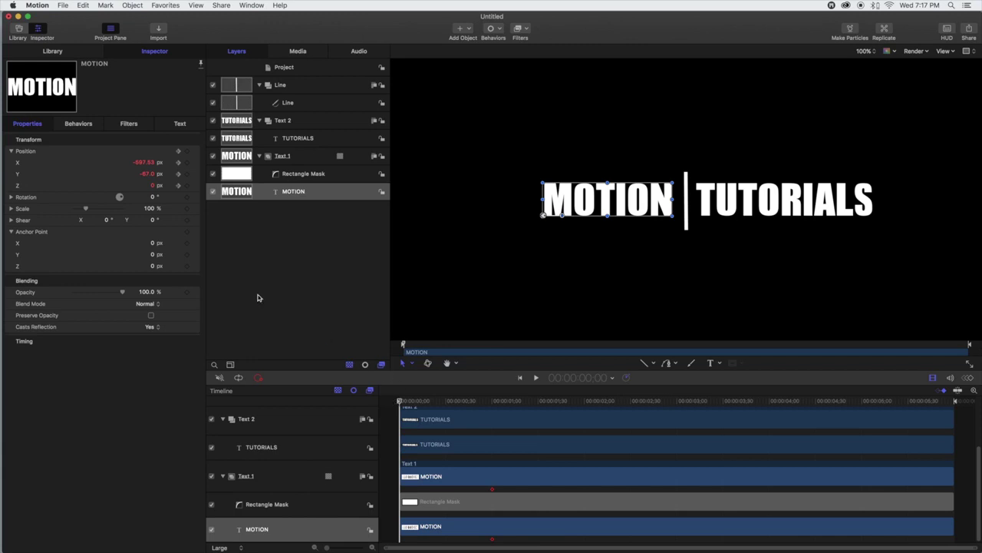
click(146, 162)
drag(147, 163, 260, 163)
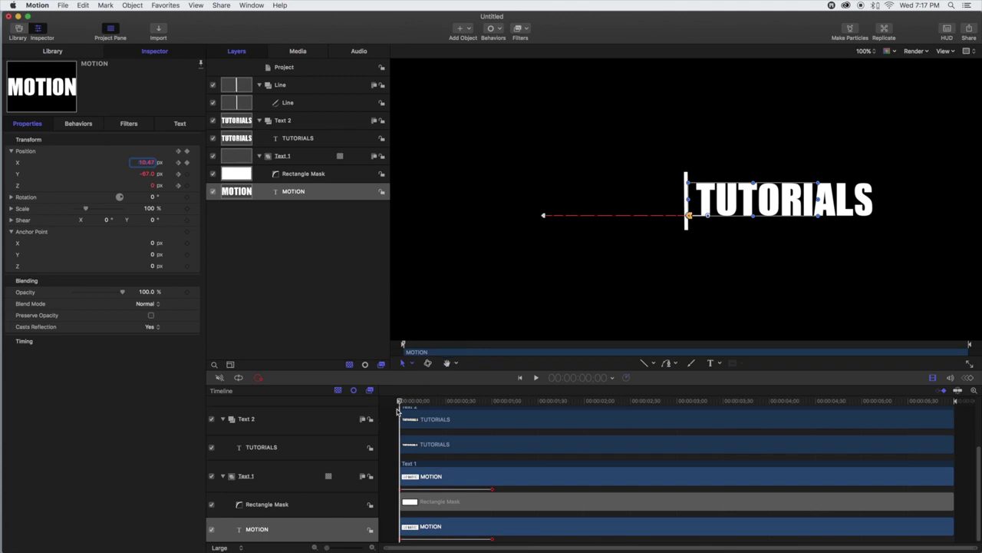
drag(400, 402, 361, 415)
Select TUTORIALS and add a Position keyframe at 1:01
click(295, 142)
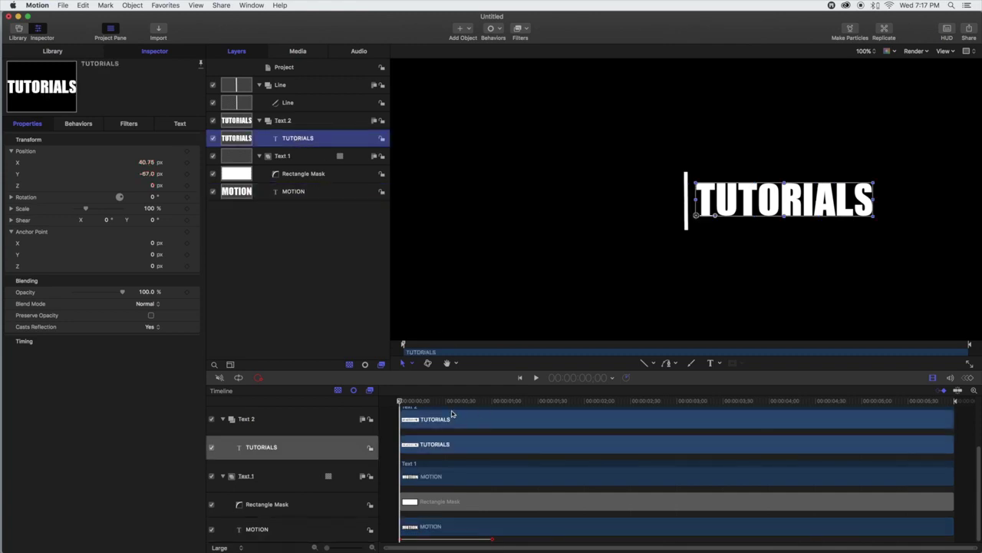
drag(400, 402, 493, 413)
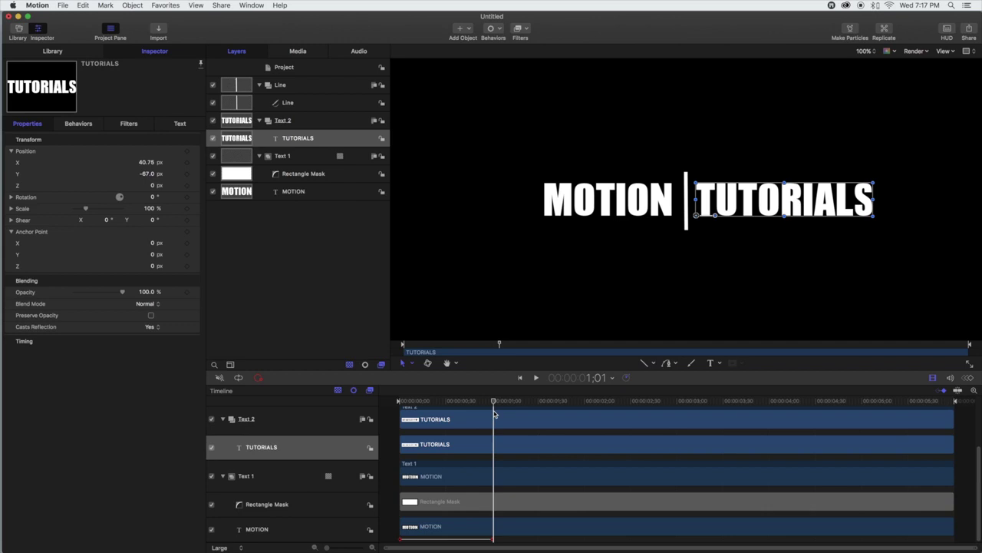
drag(494, 413, 364, 416)
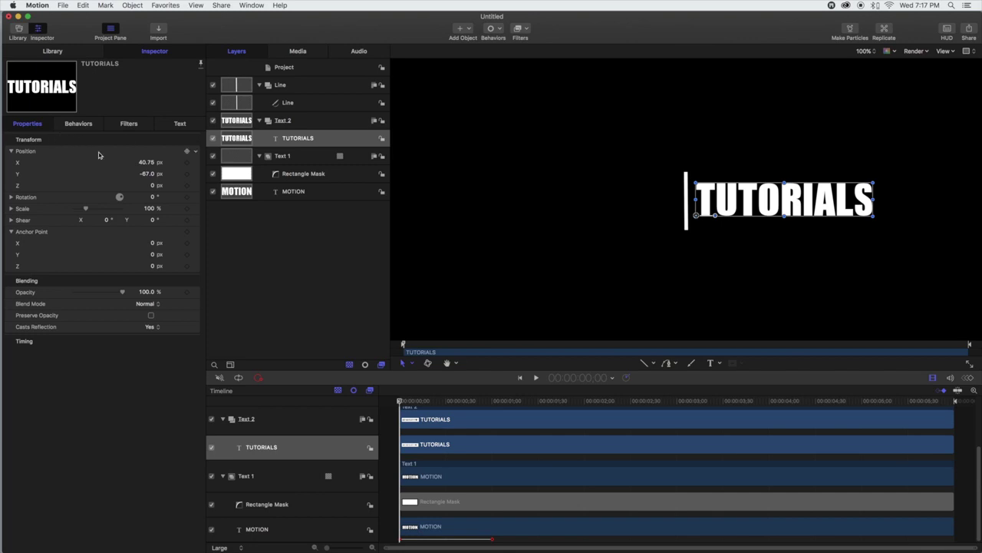
click(400, 401)
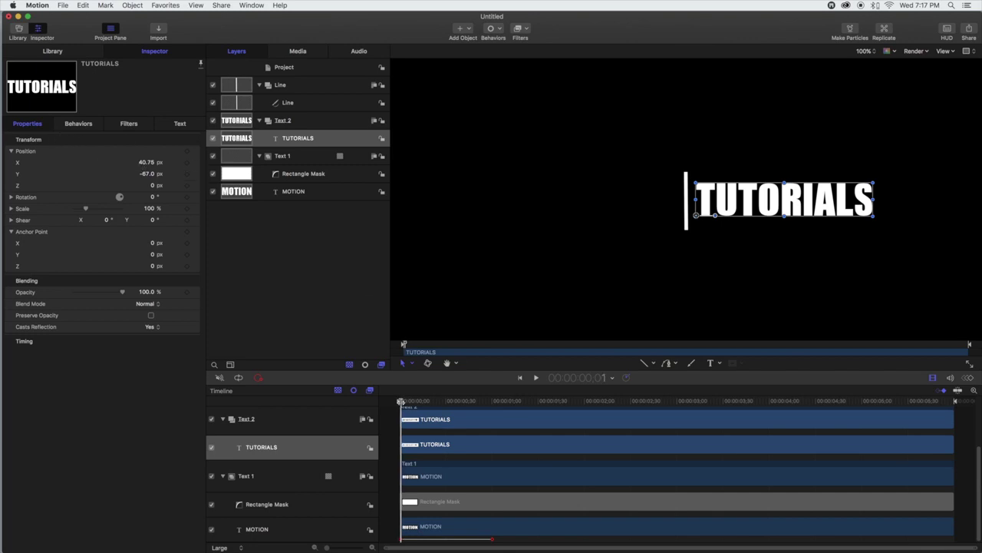
drag(400, 402, 494, 409)
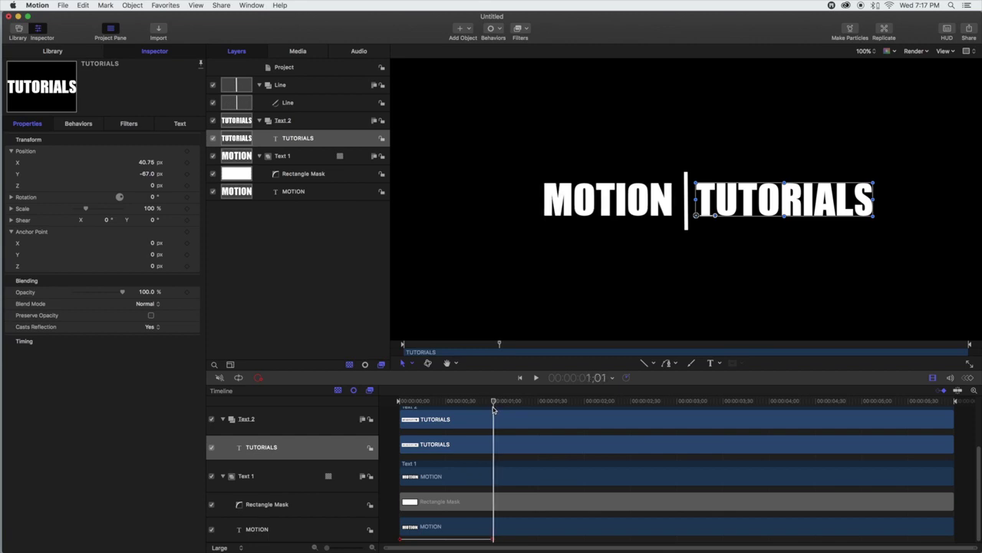
click(186, 164)
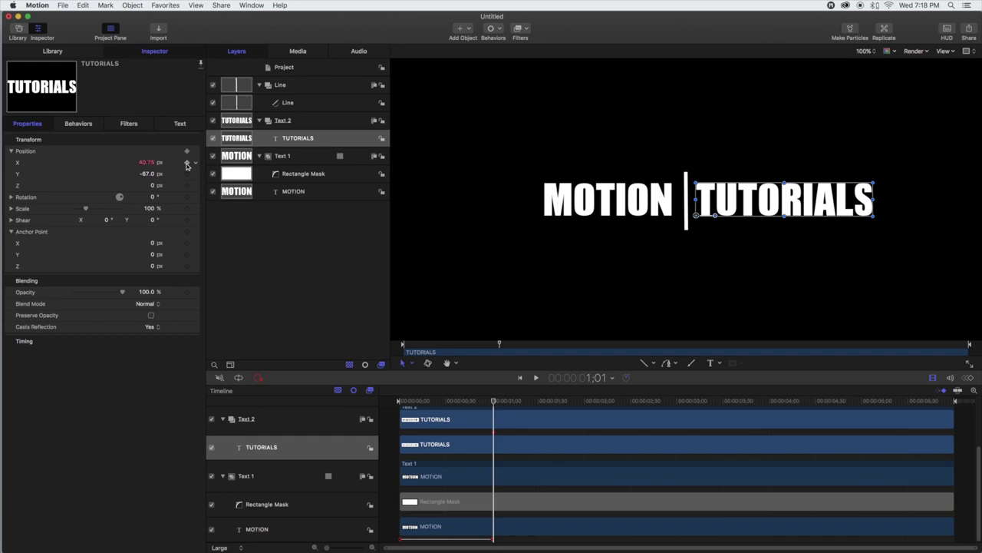
At frame 0, set TUTORIALS' Position X to -764.96 px and preview the slide
drag(495, 405, 372, 409)
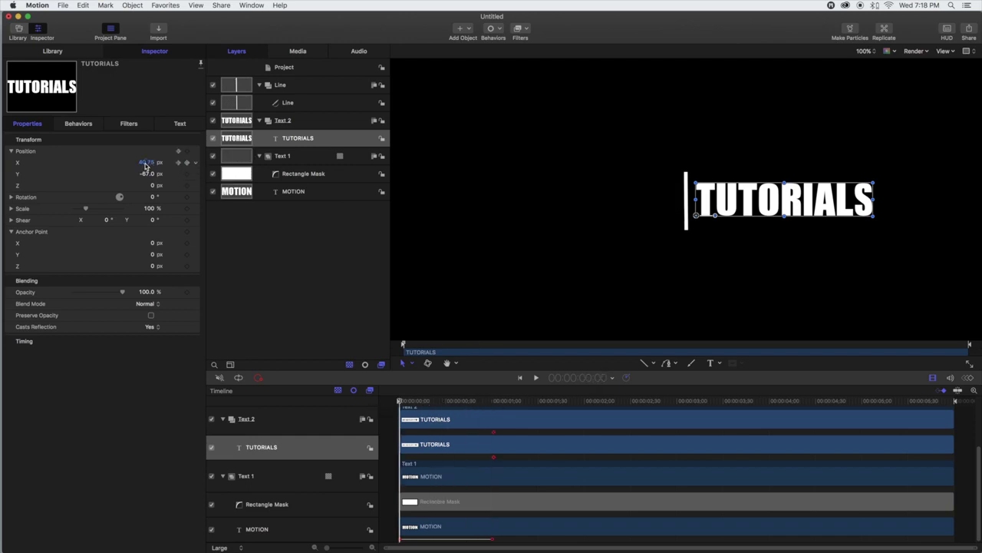
drag(145, 165, 1, 165)
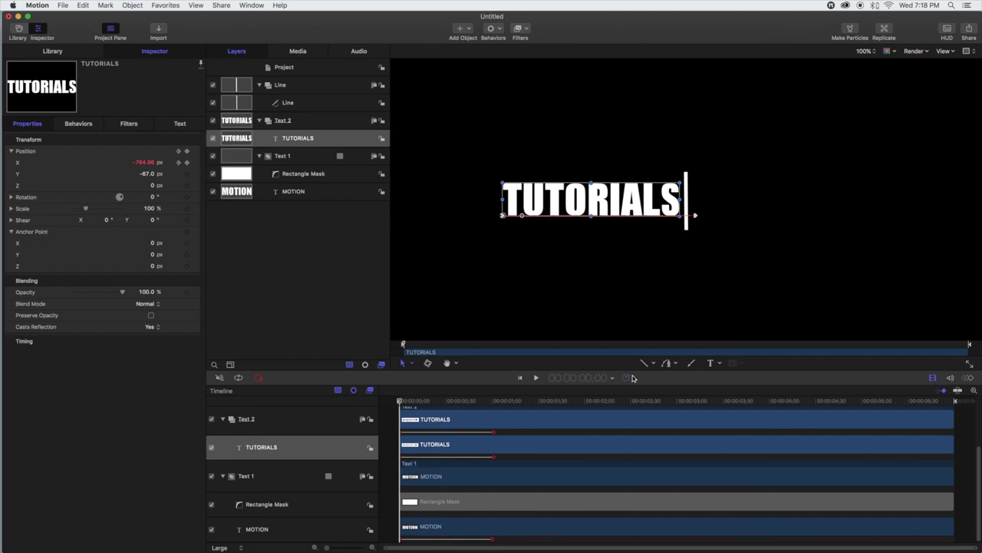
drag(409, 402, 313, 393)
drag(400, 400, 366, 404)
Draw a Rectangle Mask around TUTORIALS on Text 2 and check Invert Mask
click(318, 124)
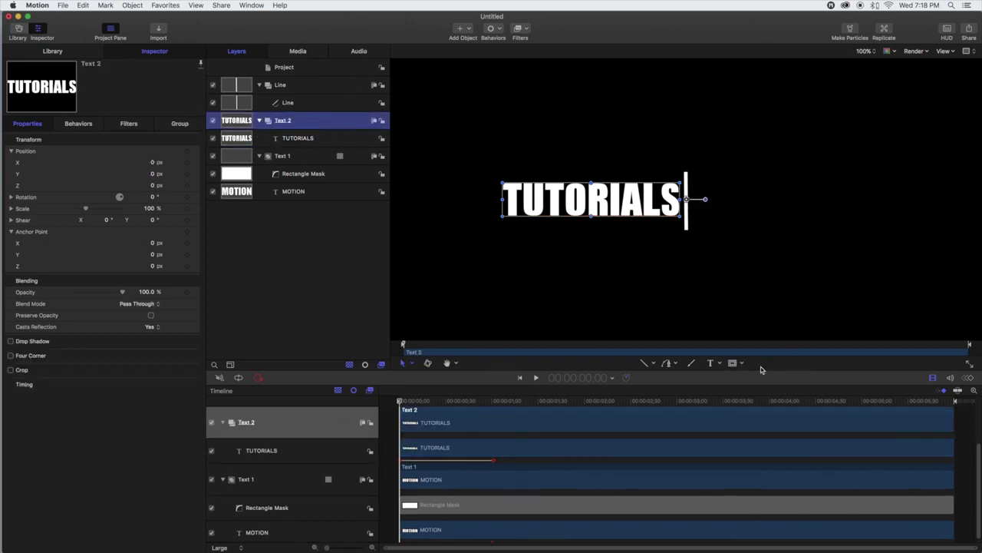
click(743, 363)
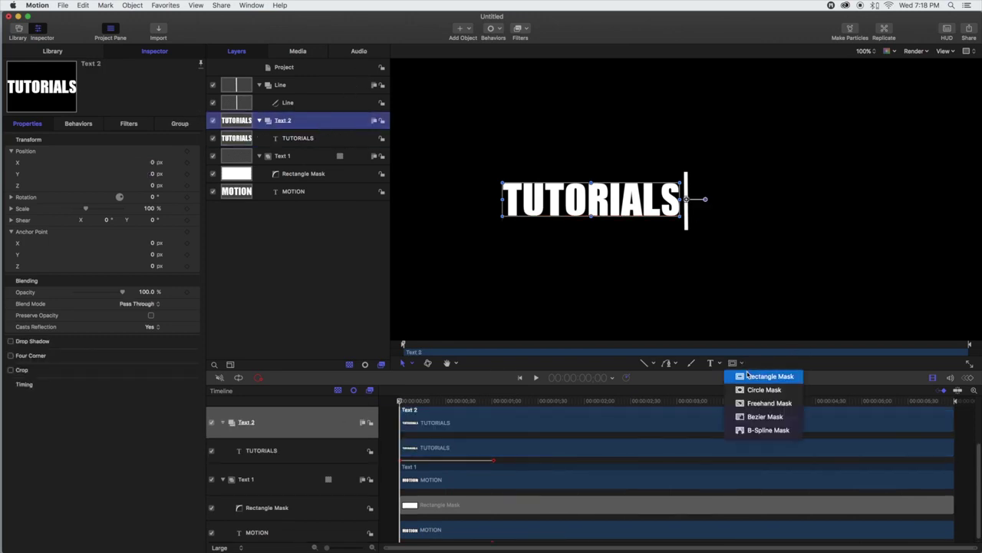
click(763, 376)
drag(489, 164, 687, 245)
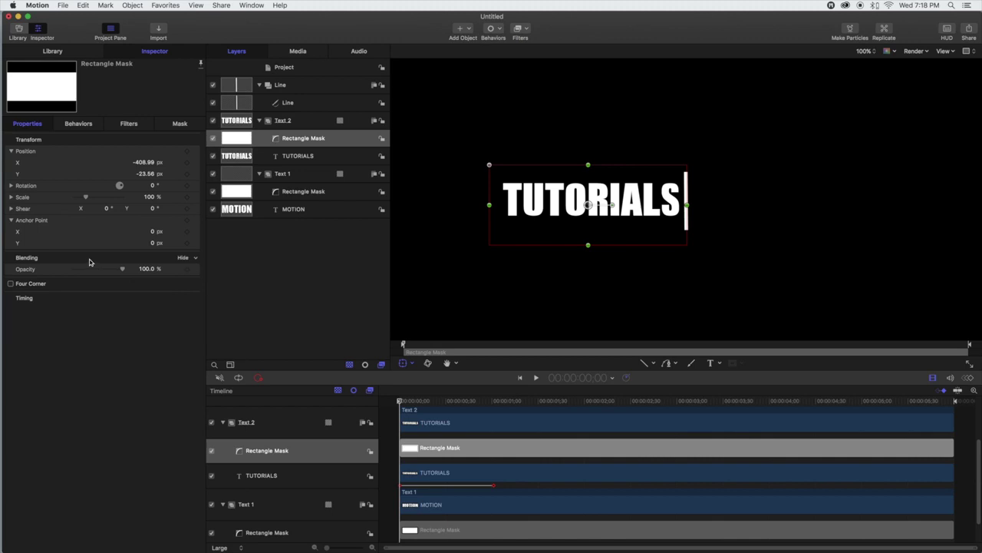
click(182, 123)
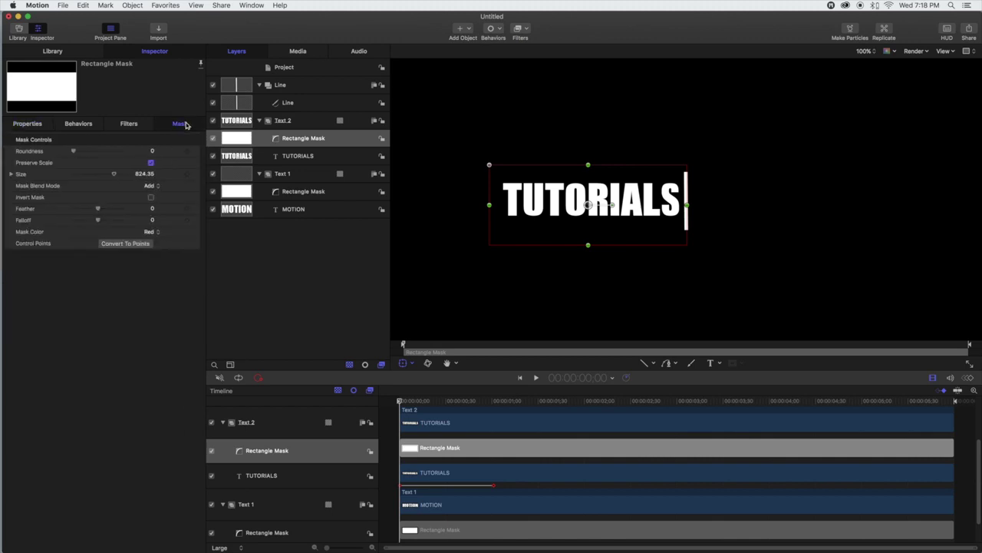
click(151, 197)
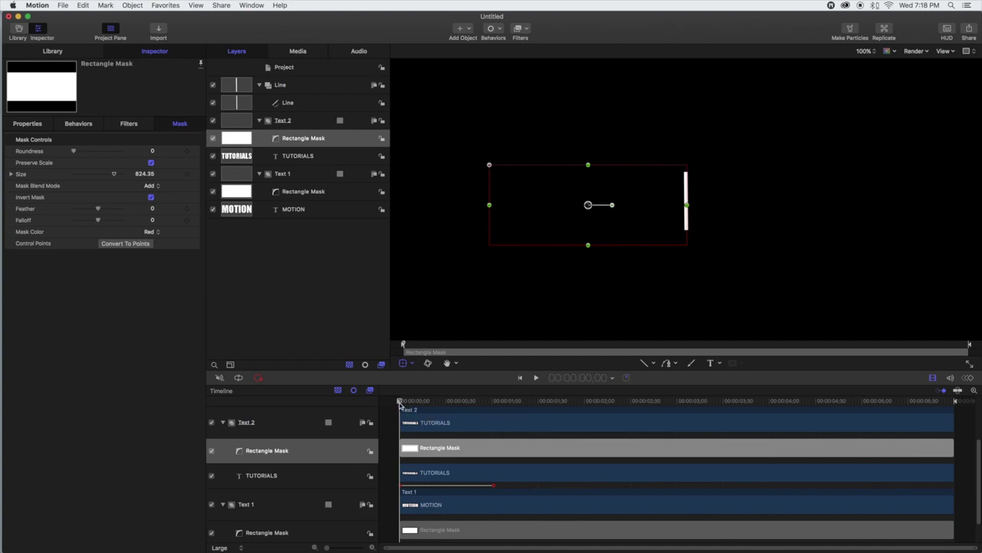
drag(401, 404, 508, 408)
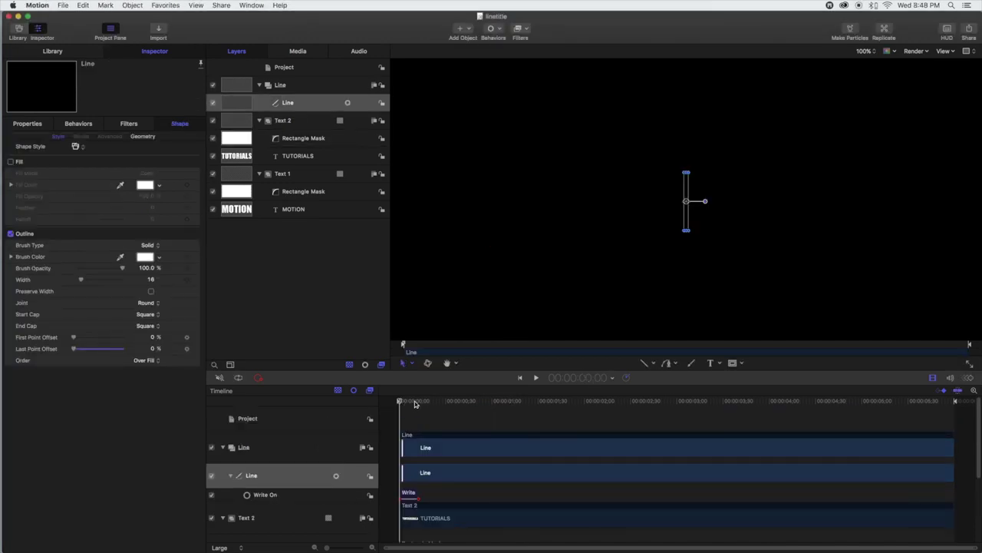
Scrub and play the reveal twice, leaving the playhead at 1;30
drag(402, 404, 410, 404)
drag(445, 405, 504, 408)
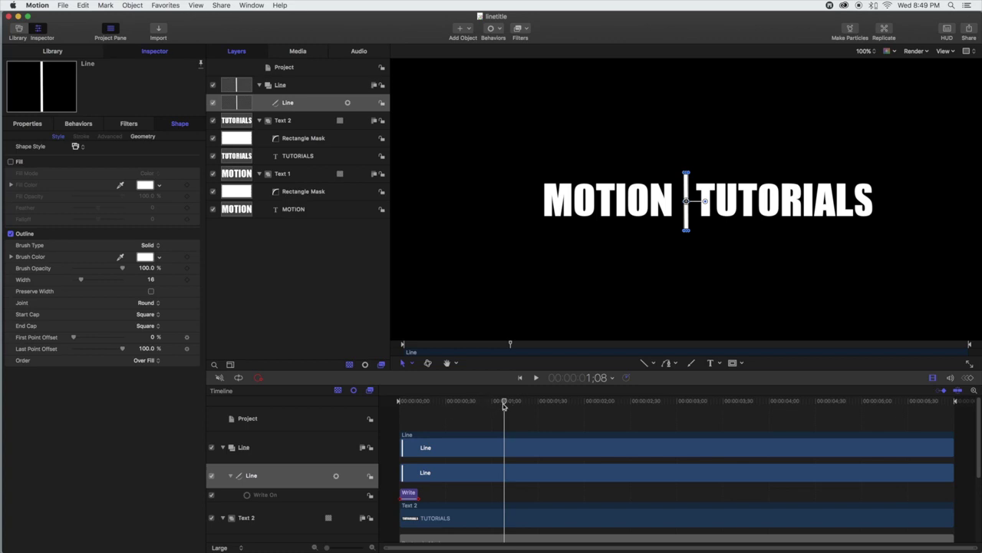
scroll(489, 412, down, 5)
scroll(488, 413, up, 3)
drag(505, 403, 344, 411)
key(space)
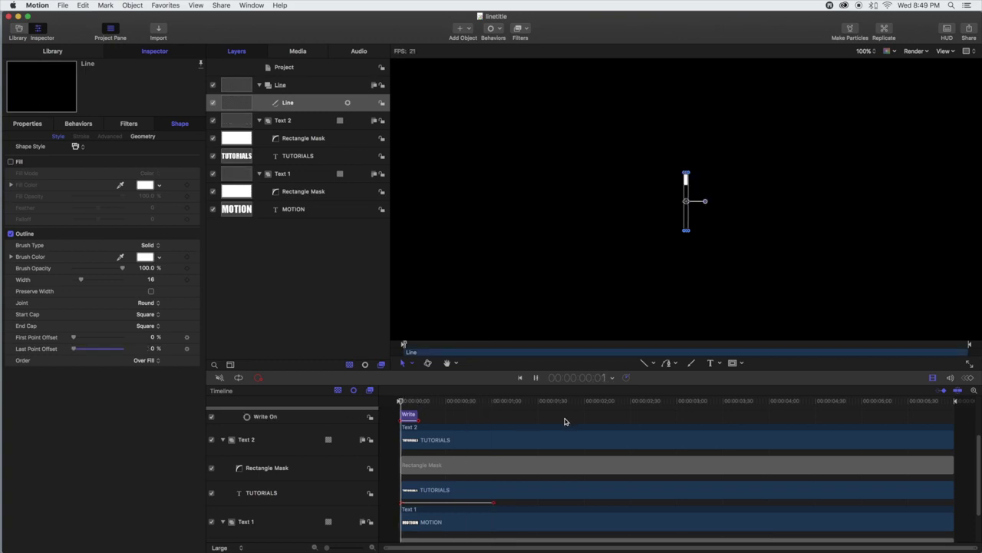
key(space)
drag(564, 401, 399, 405)
key(space)
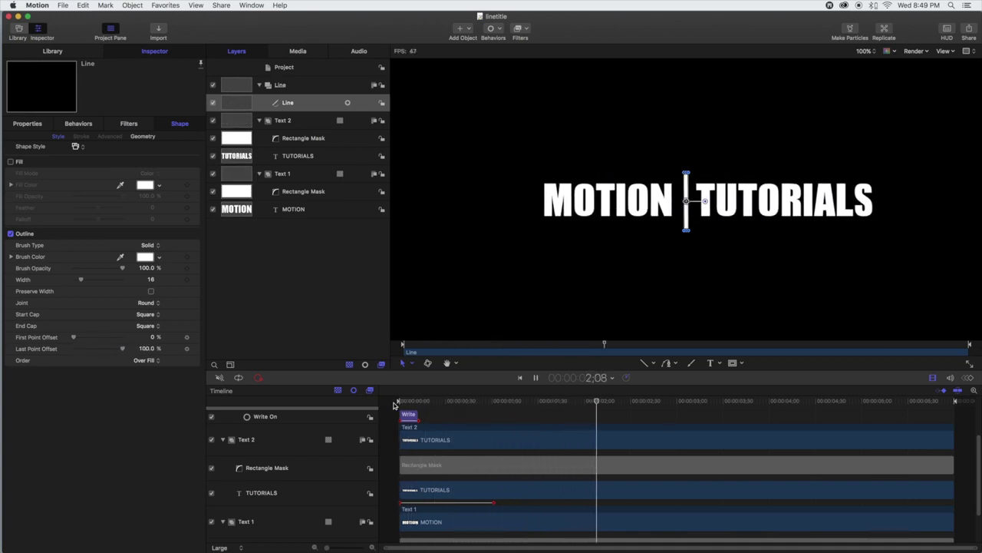
key(space)
mouse_move(645, 402)
mouse_down()
mouse_move(494, 413)
mouse_move(539, 415)
mouse_up()
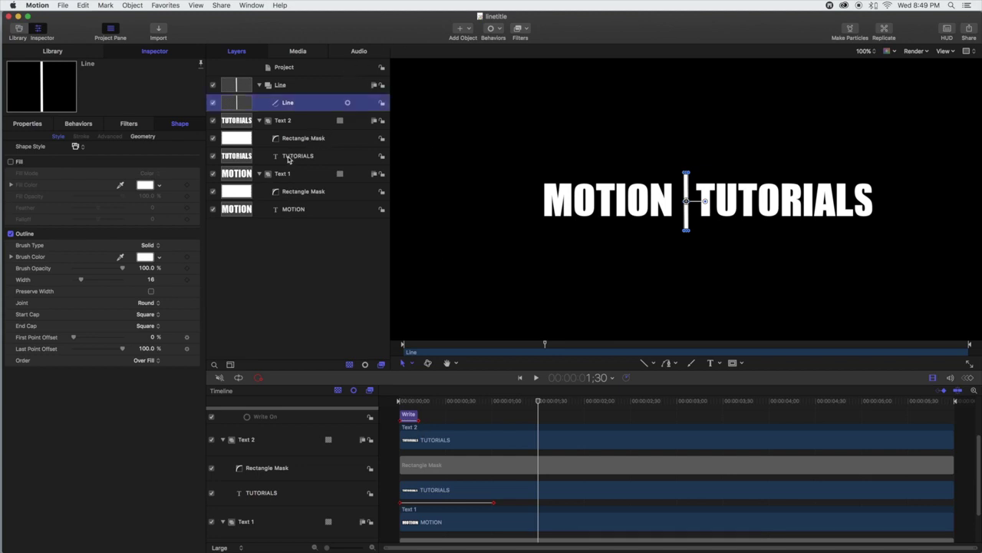
Keyframe TUTORIALS' Position at 1;30, then set Position X to -746.25 at 2;30
click(289, 158)
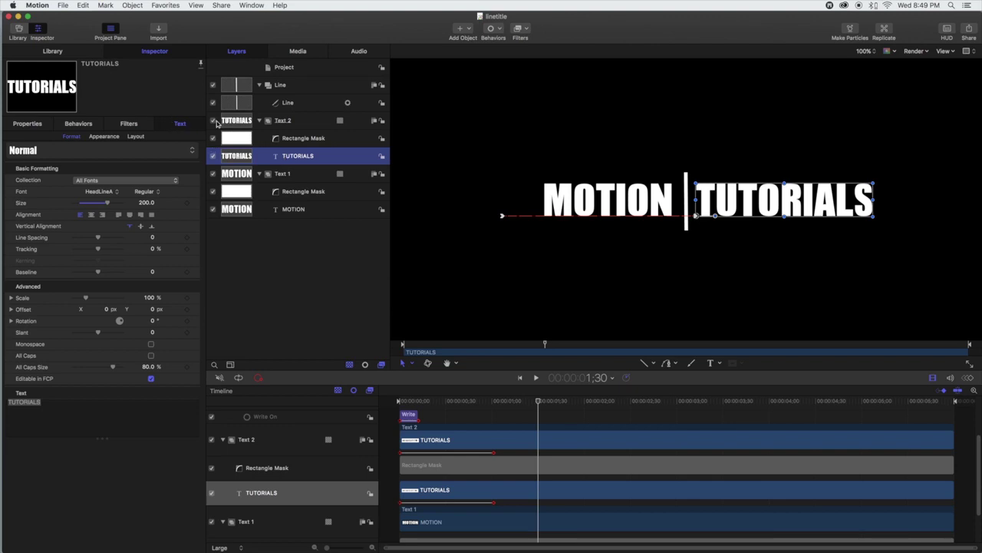
key(F1)
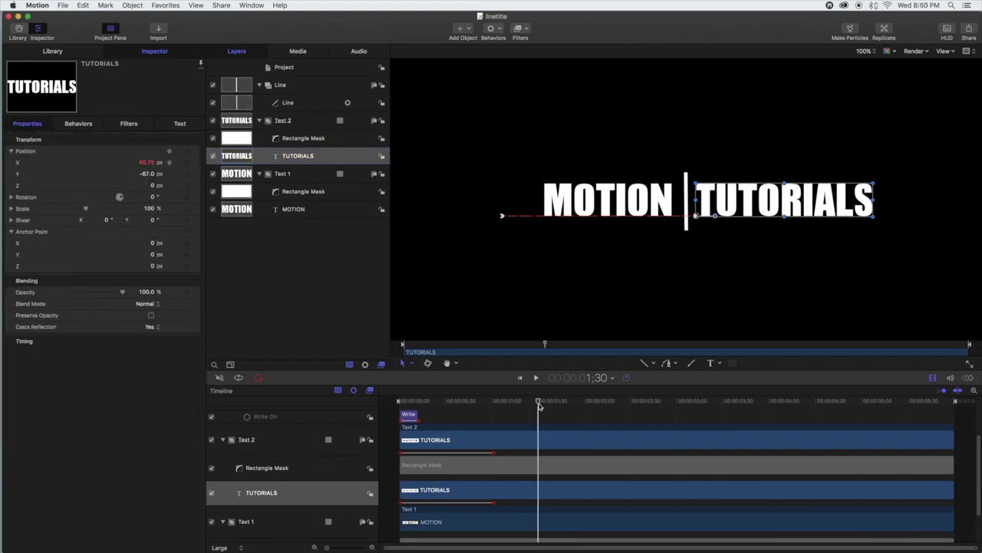
click(308, 158)
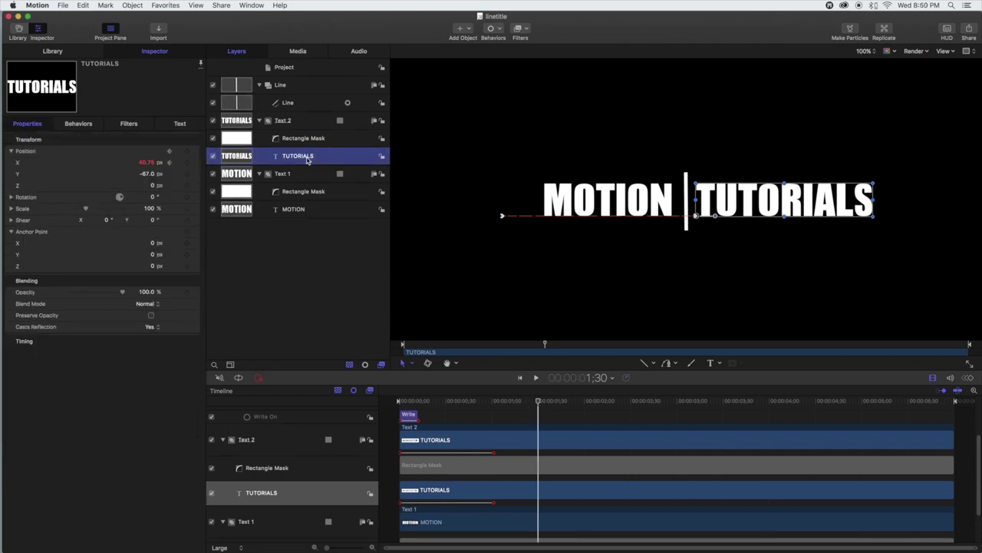
click(188, 163)
drag(539, 405, 632, 416)
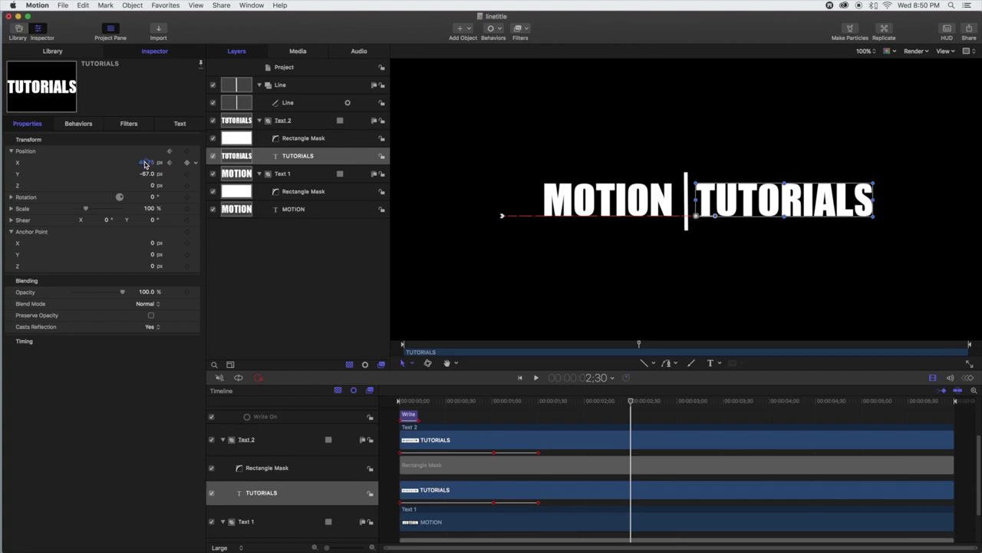
drag(145, 164, 142, 162)
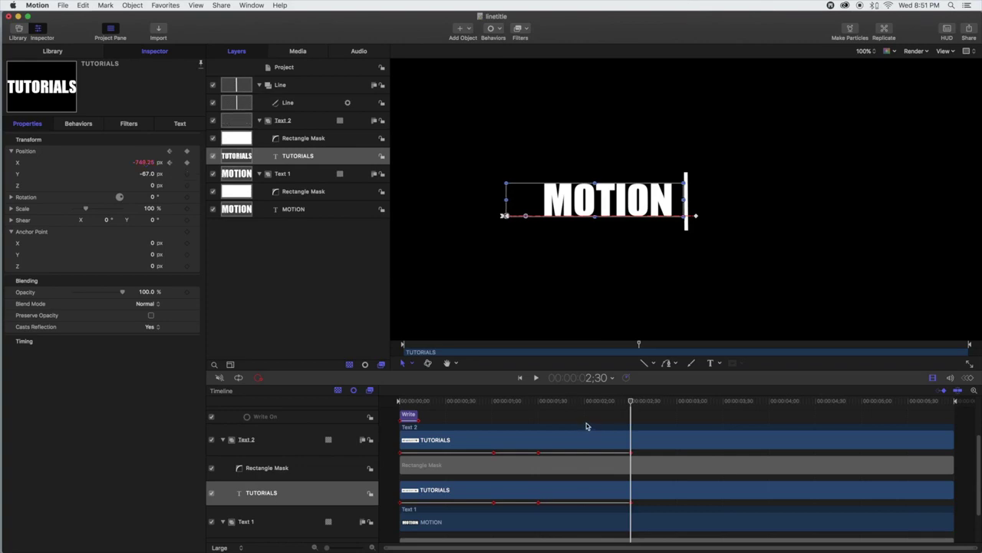
drag(630, 405, 500, 458)
Keyframe MOTION's Position at 1;30, then slide it right to X 14.99 at 2;31
scroll(500, 457, down, 2)
scroll(500, 457, down, 1)
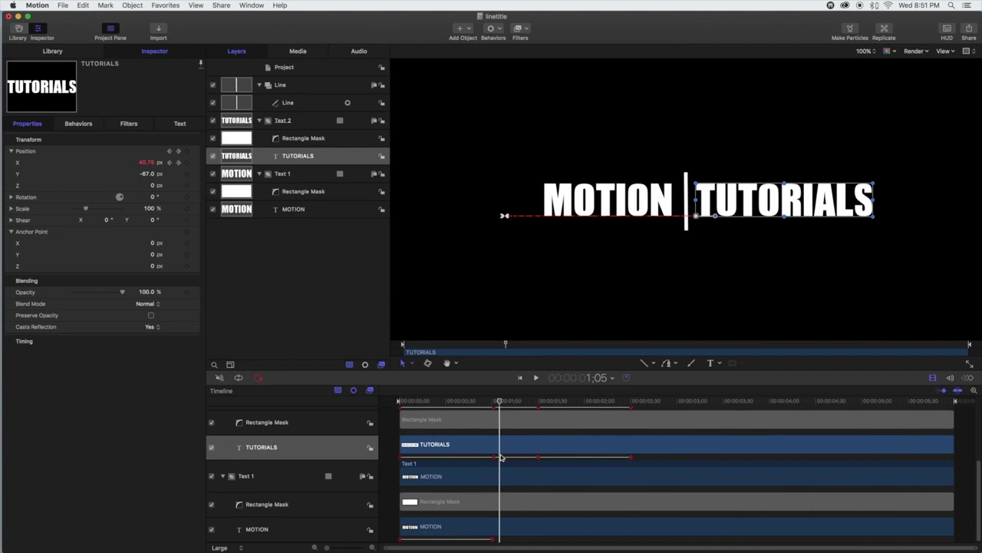
drag(501, 401, 494, 405)
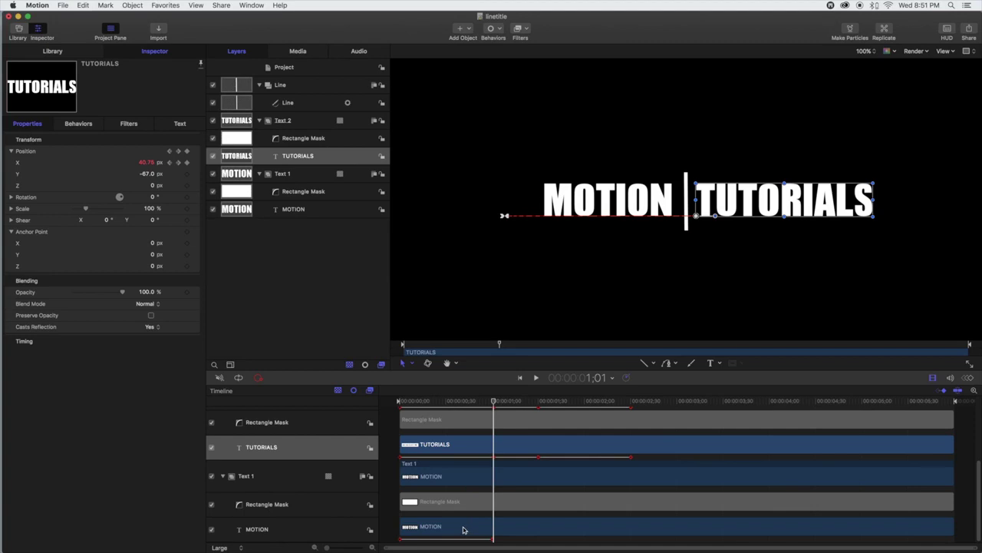
click(463, 528)
drag(498, 404, 540, 405)
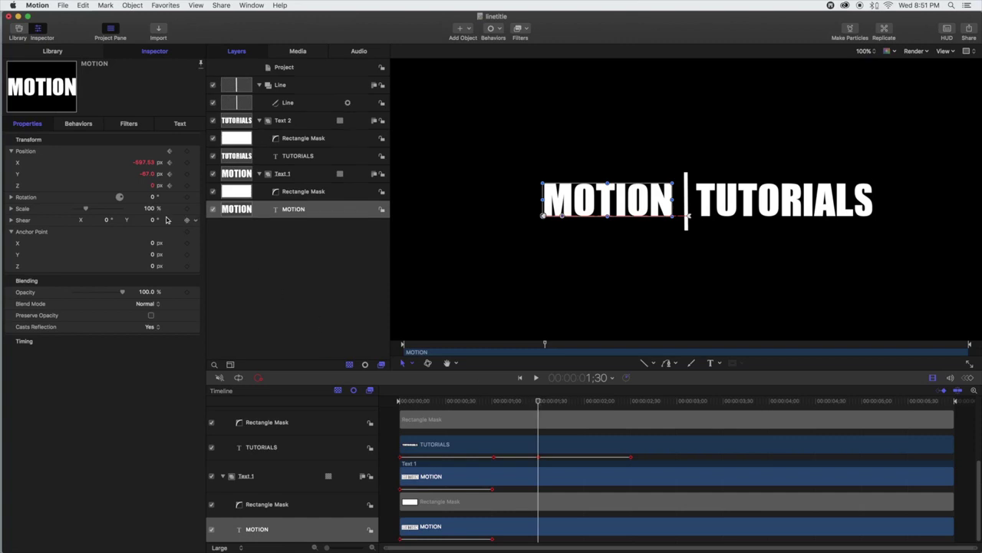
click(187, 166)
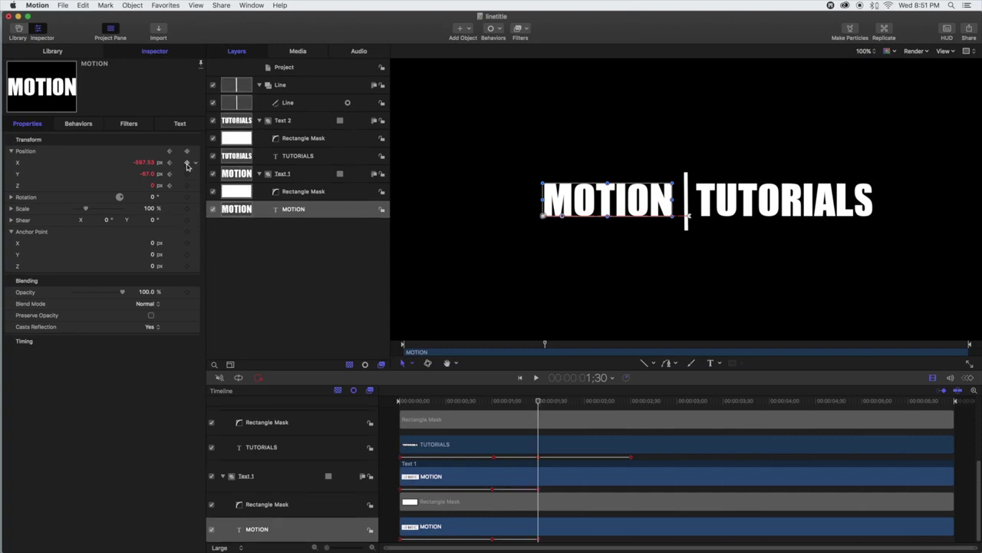
drag(537, 404, 634, 417)
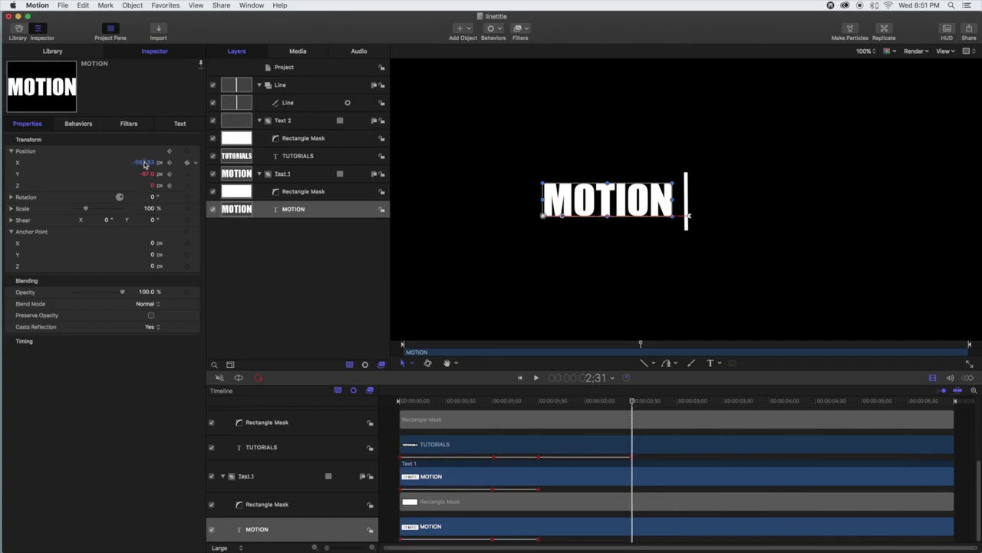
drag(144, 164, 215, 164)
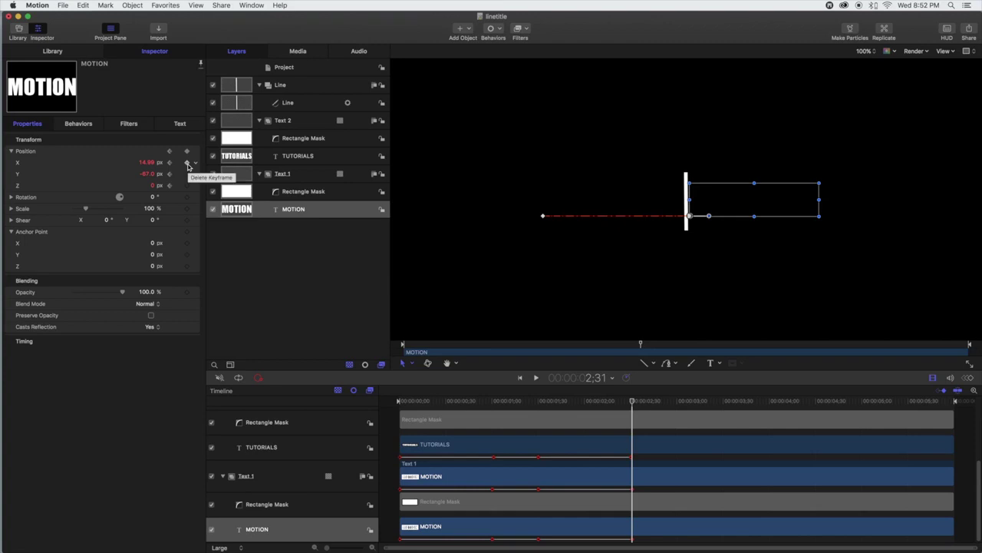
Play back the title and retime TUTORIALS' final keyframe slightly earlier, near 2;29
drag(634, 403, 398, 407)
key(space)
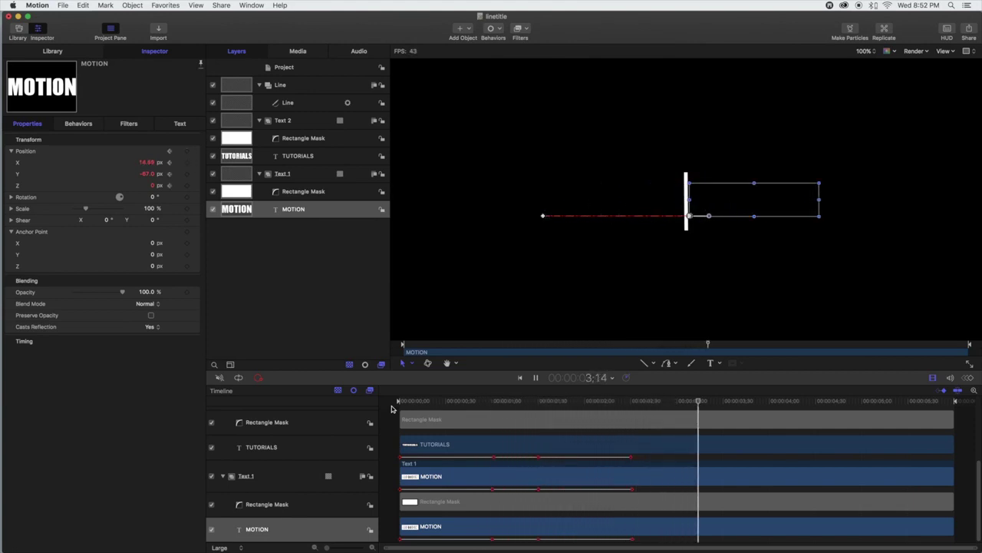
key(space)
drag(739, 401, 633, 418)
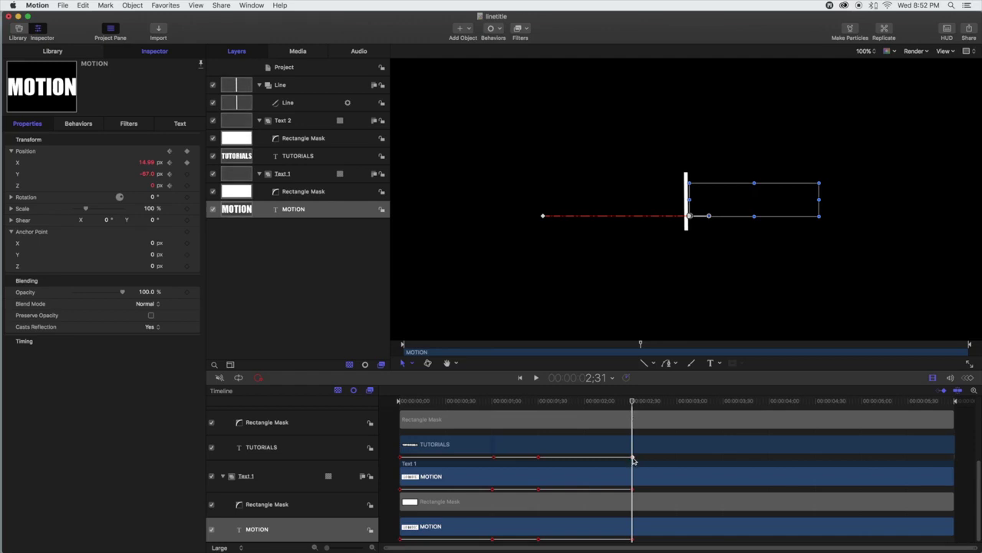
drag(632, 414, 620, 414)
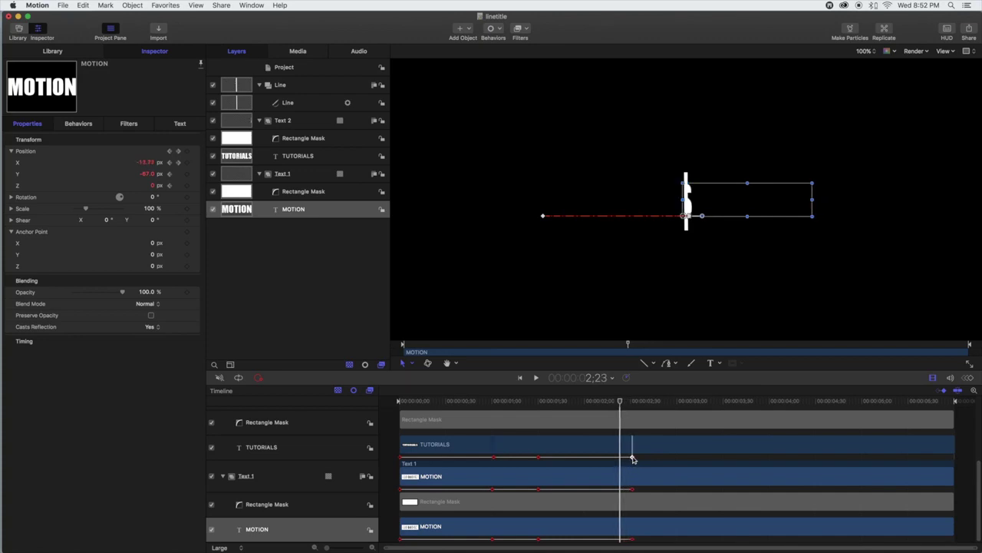
drag(632, 459, 625, 457)
drag(619, 405, 634, 423)
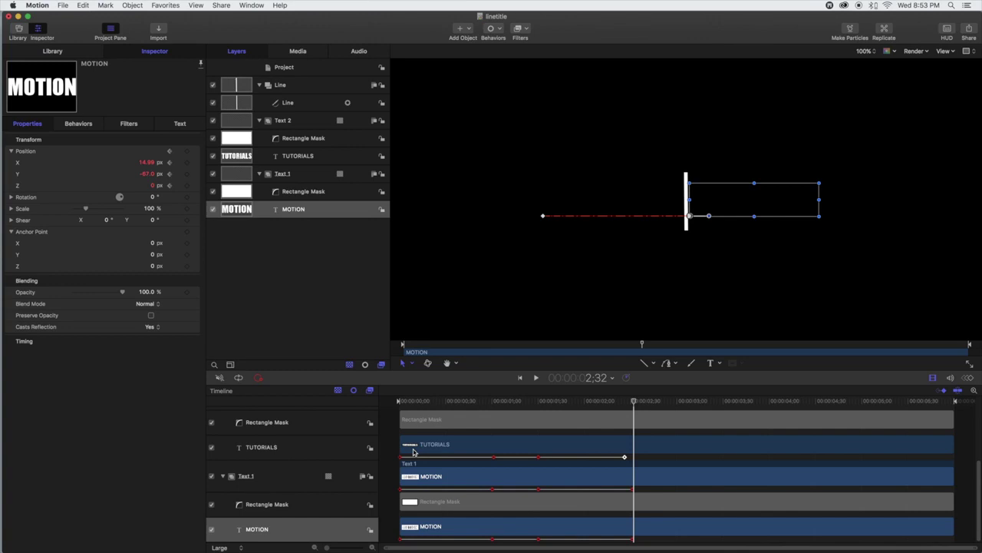
Select the divider line's layer and drag the Line clip's out point left
scroll(430, 461, up, 5)
click(457, 472)
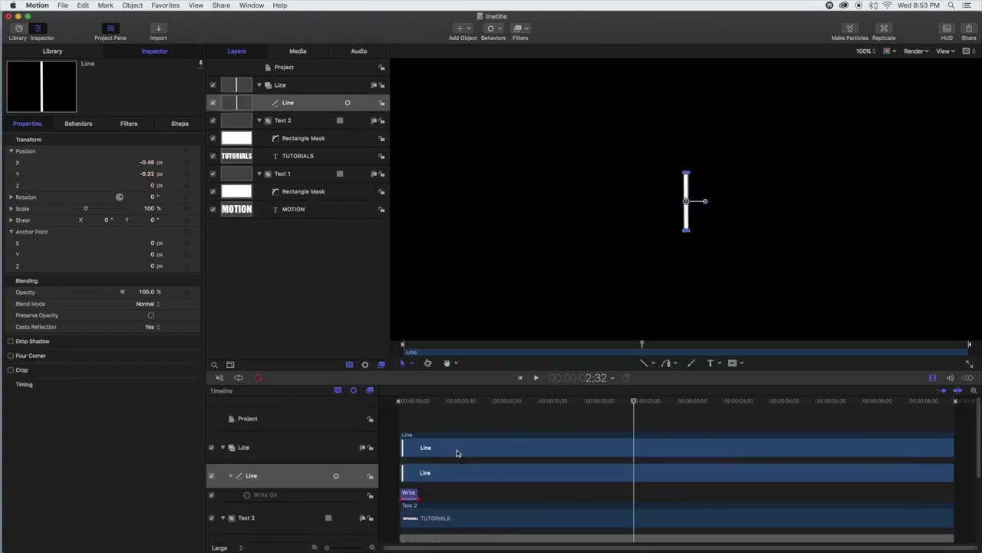
scroll(534, 470, down, 5)
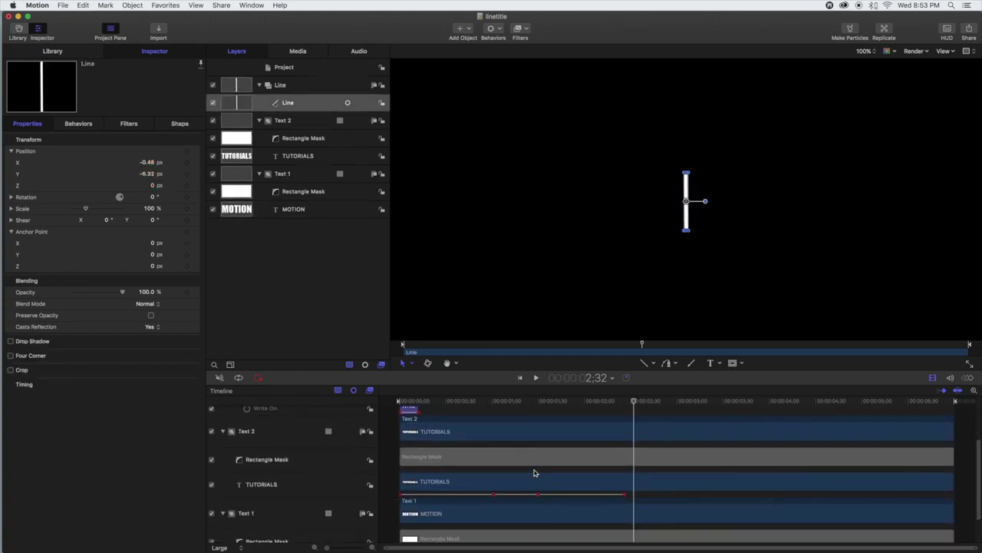
scroll(535, 473, down, 2)
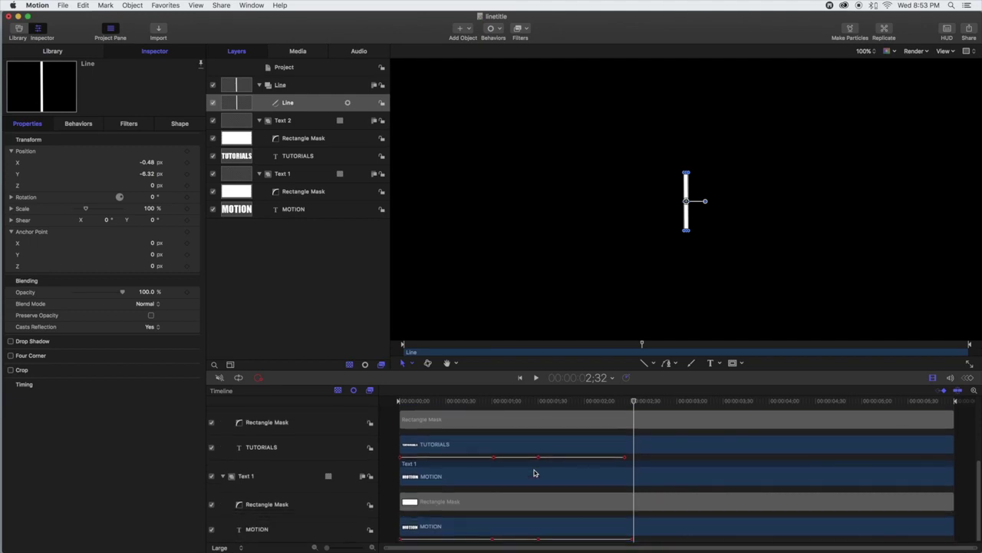
scroll(535, 472, up, 6)
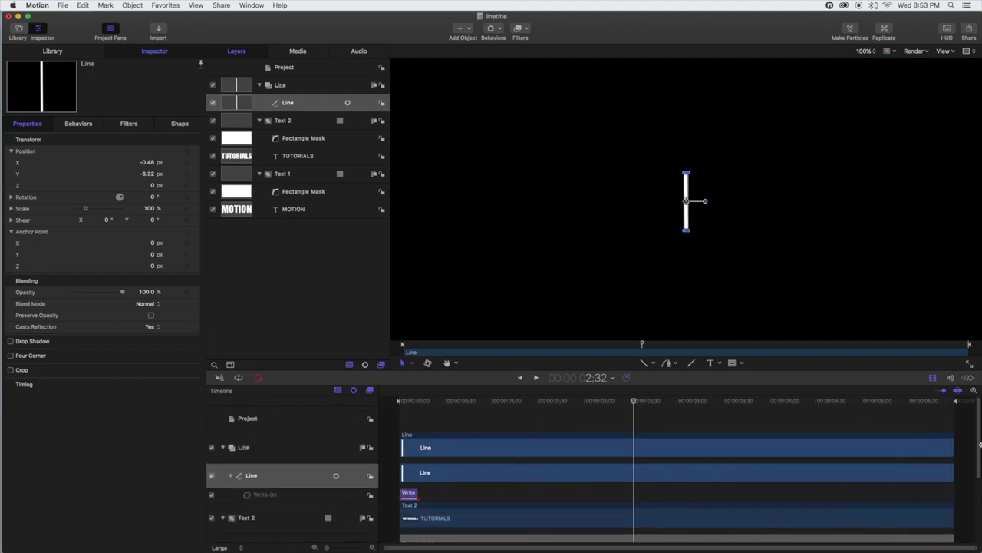
drag(957, 447, 634, 448)
scroll(726, 459, down, 2)
scroll(683, 434, up, 2)
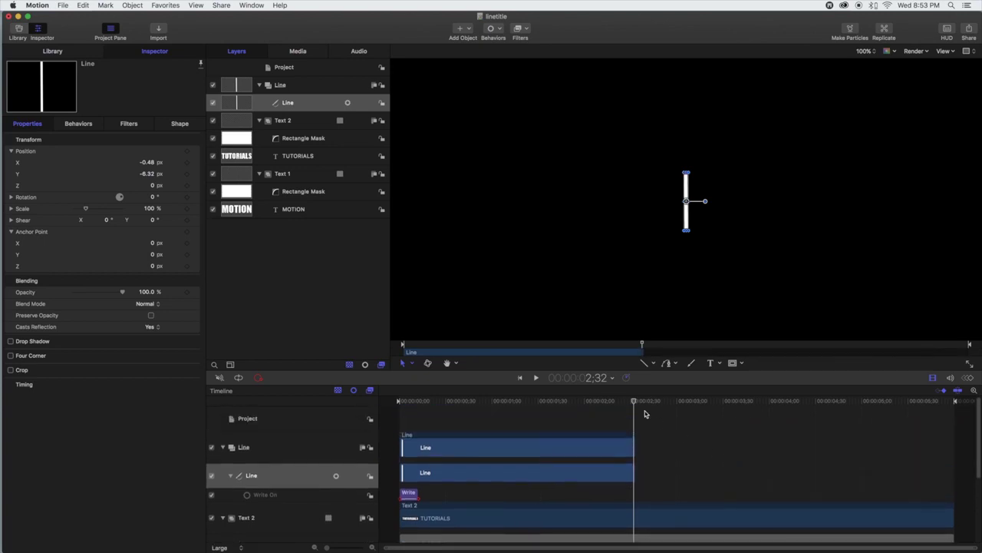
Fine-tune the Line clip to end at 2;25, then select the inner Line shape layer
drag(634, 402, 636, 405)
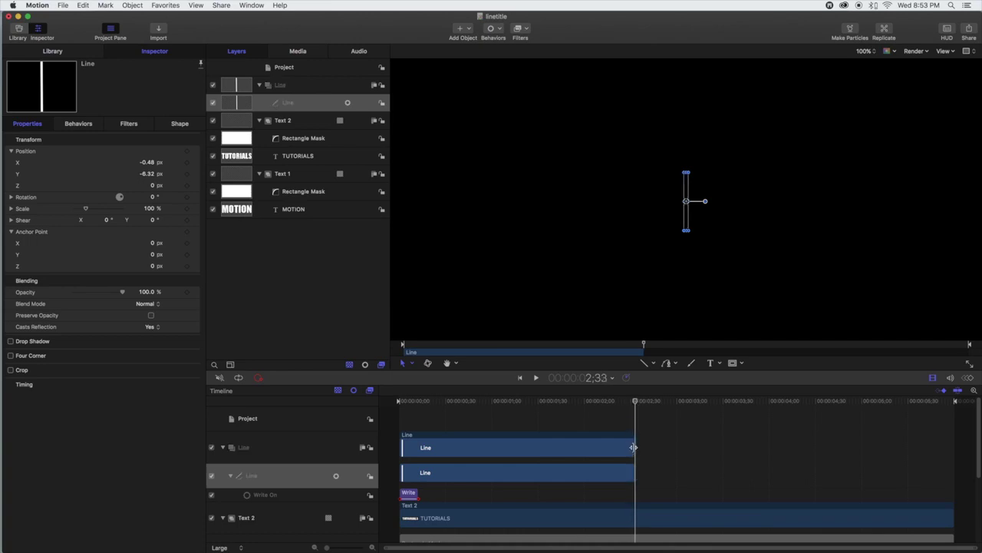
drag(634, 447, 624, 447)
drag(634, 404, 660, 407)
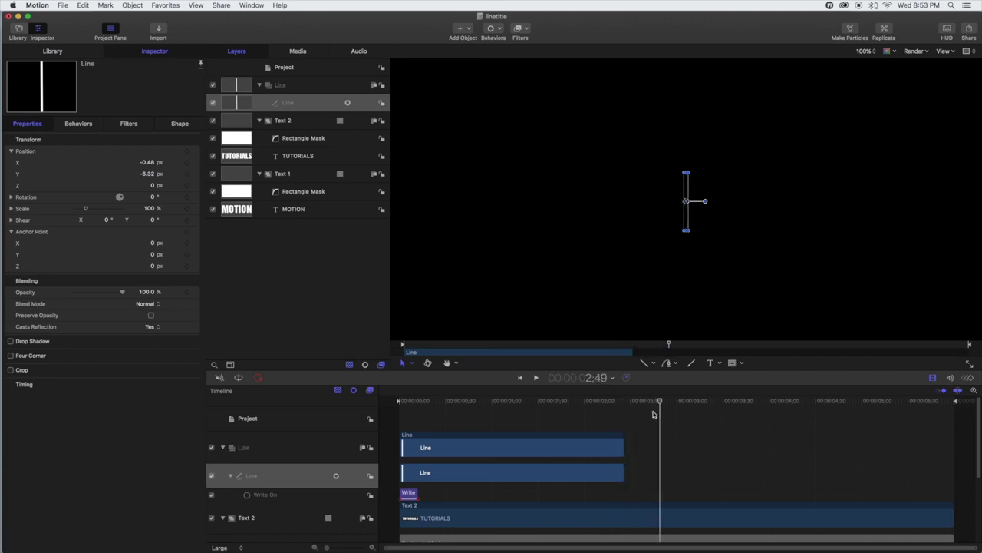
scroll(526, 457, down, 1)
click(493, 438)
click(489, 440)
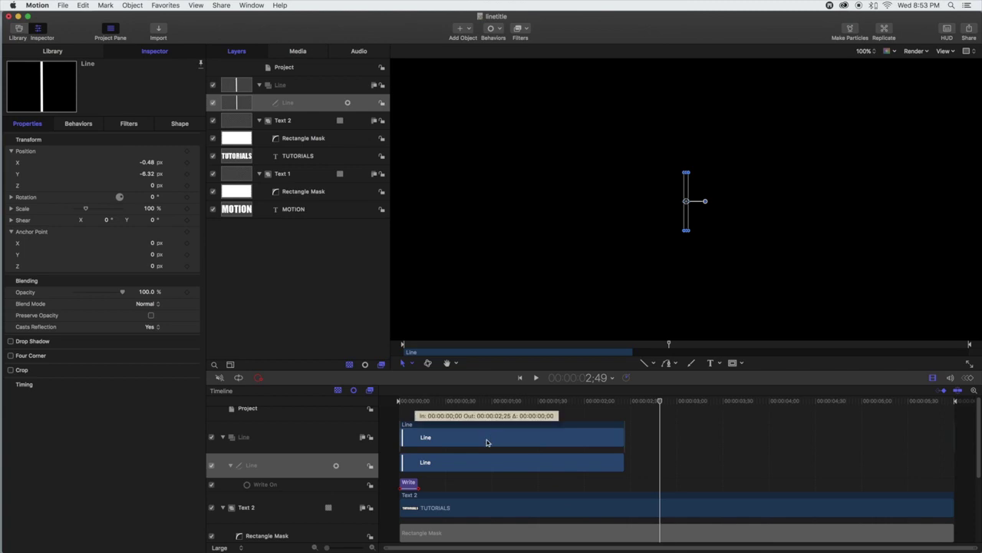
click(287, 102)
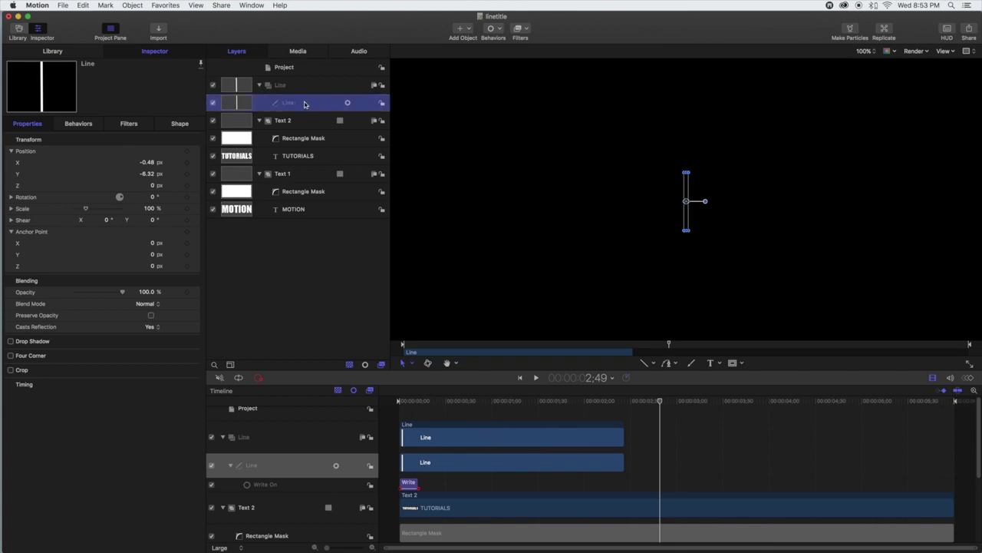
Copy the Line layer, add a new group named Line Out, and paste the copy into it
right_click(300, 105)
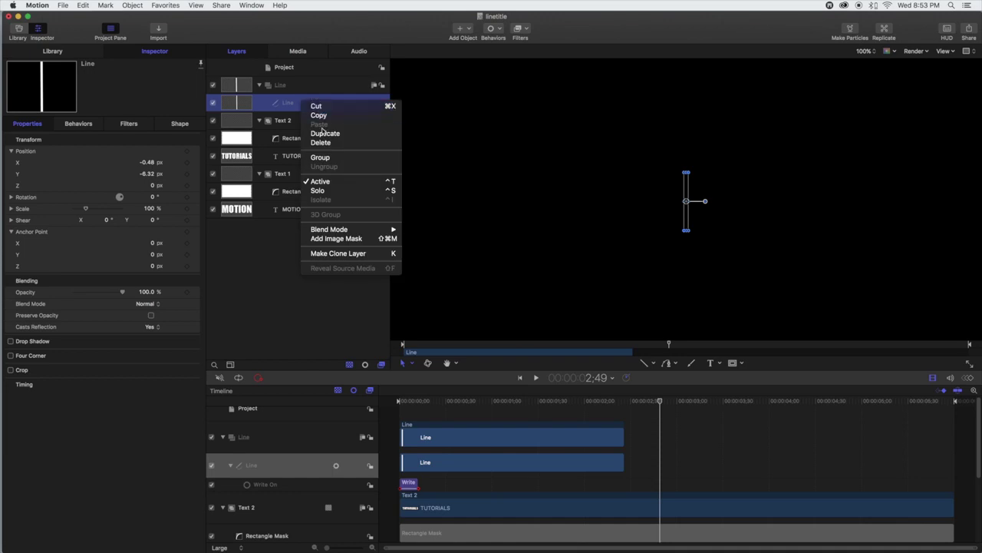
click(318, 116)
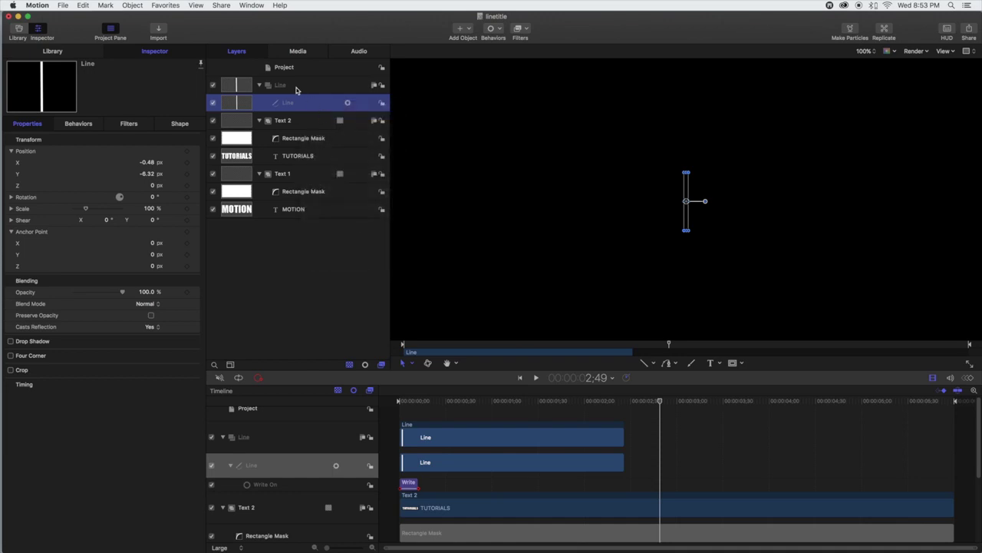
click(323, 84)
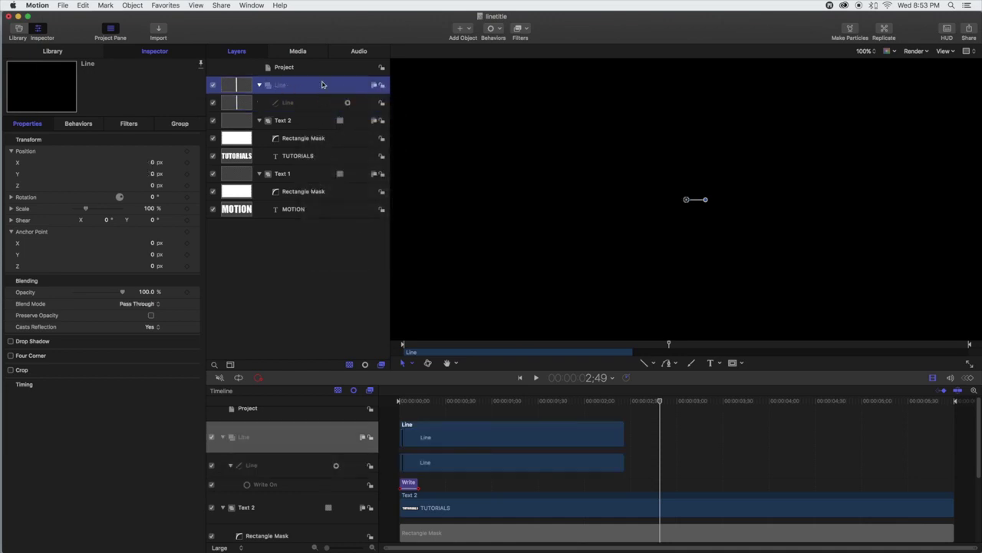
click(470, 31)
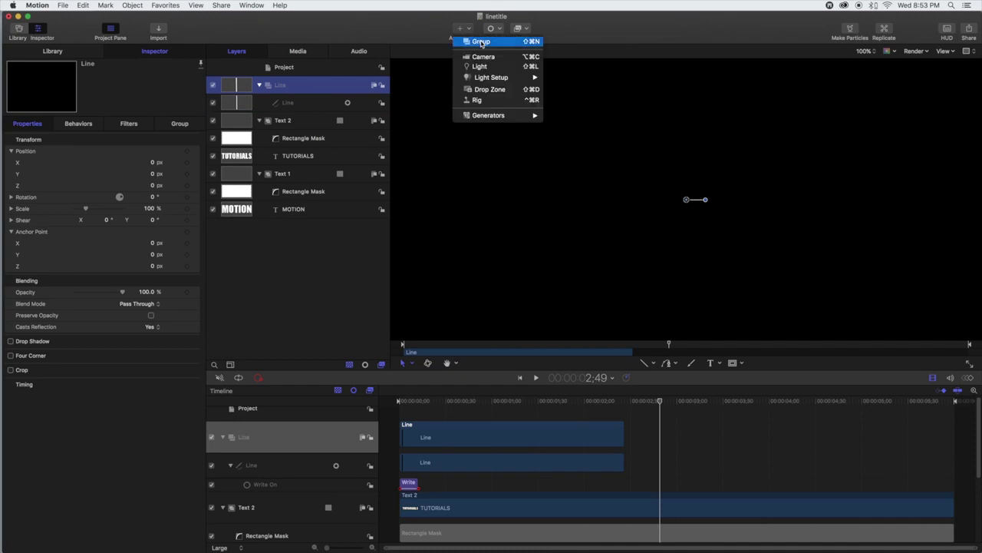
click(482, 42)
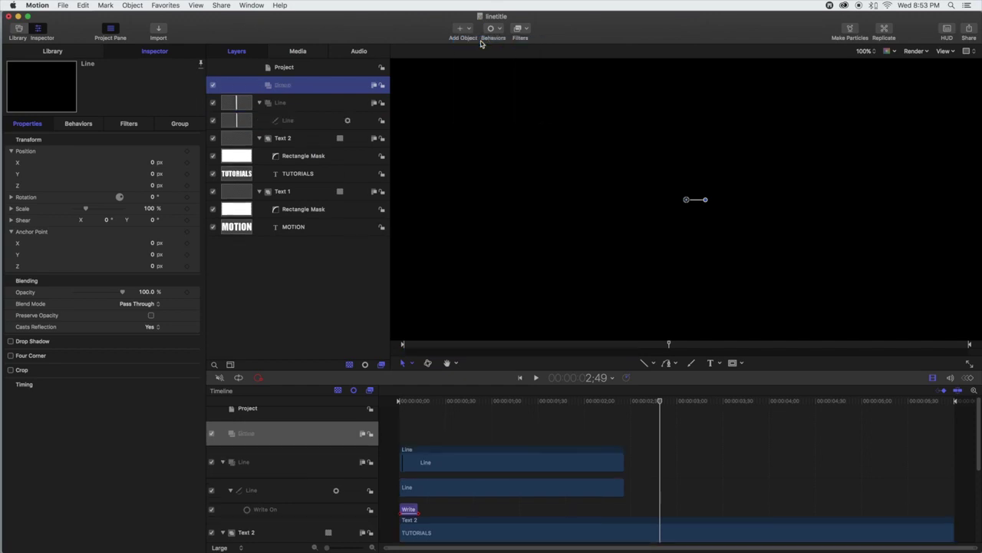
double_click(284, 85)
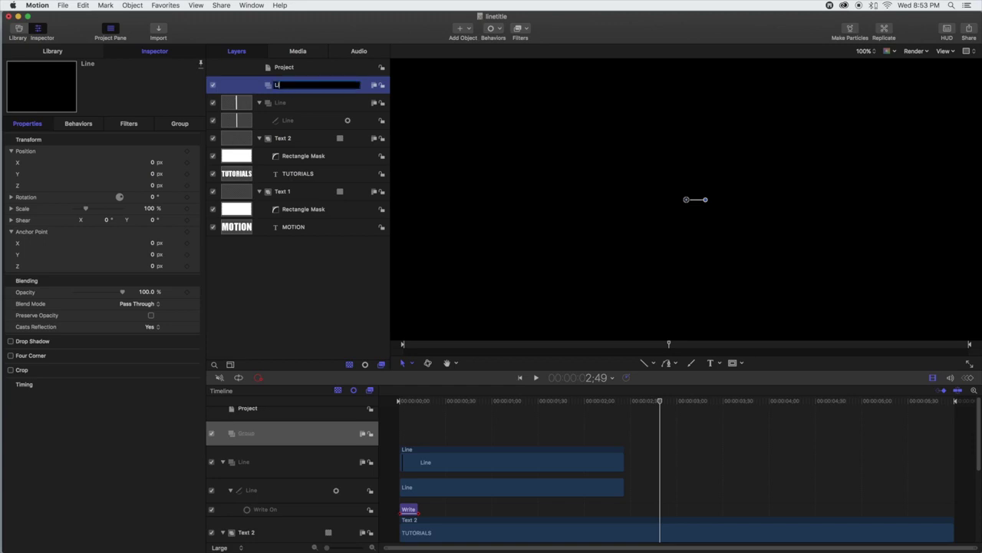
key(Return)
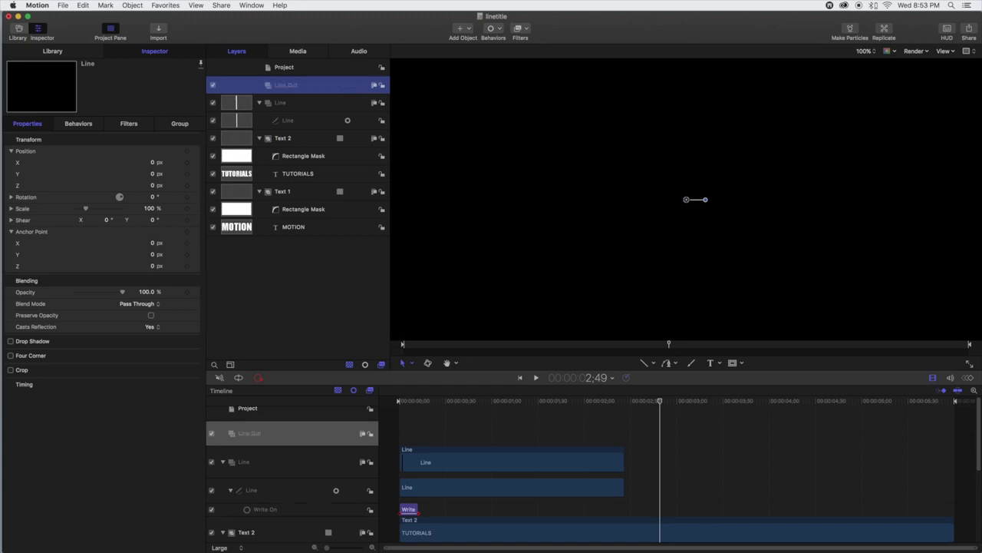
key(super+v)
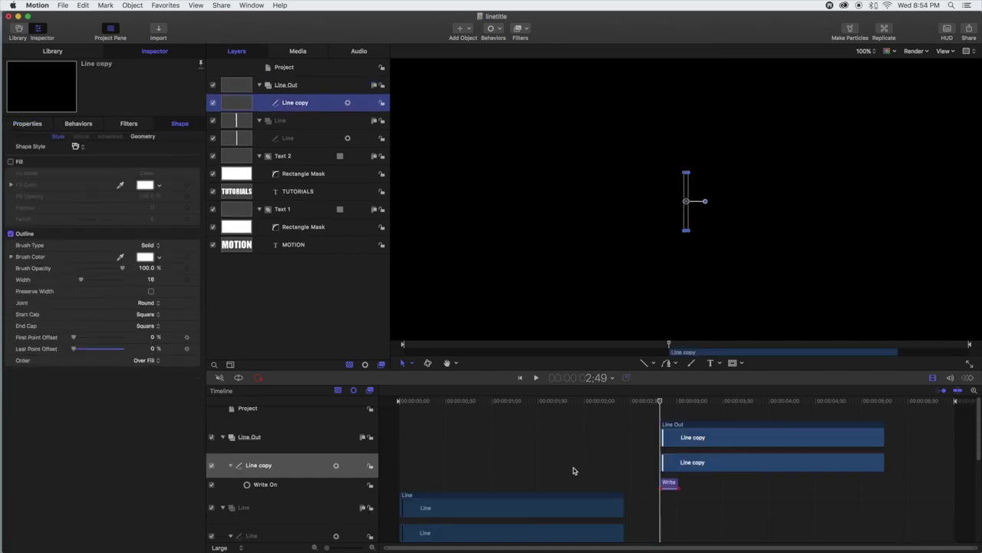
Shift the Line copy clip left so it starts where the original line ends
scroll(567, 497, down, 3)
scroll(567, 497, up, 3)
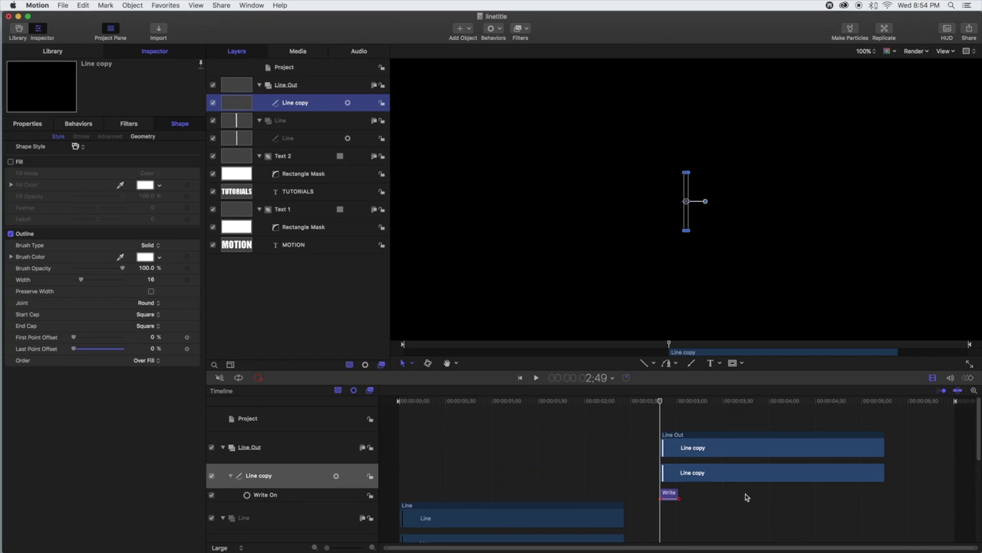
scroll(608, 476, down, 5)
scroll(608, 475, up, 3)
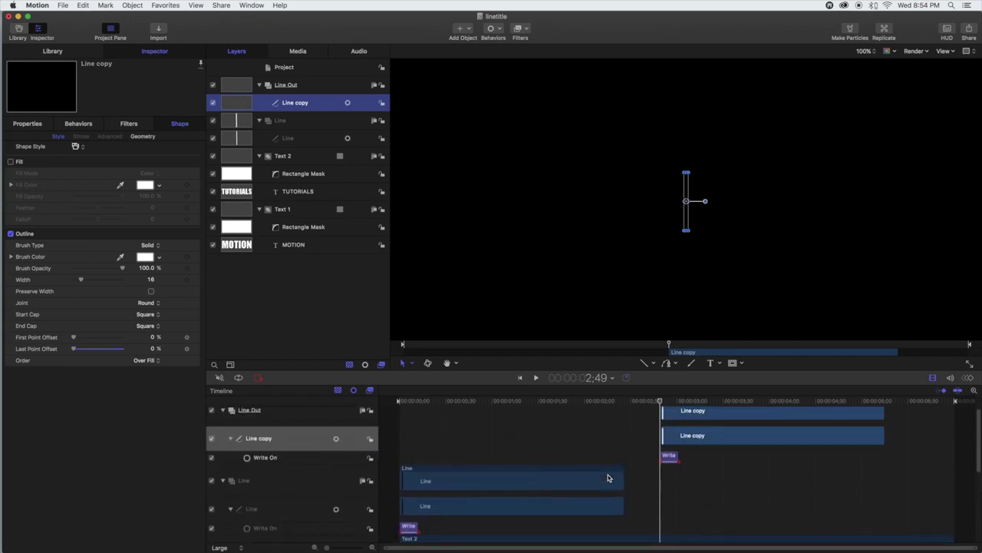
drag(660, 403, 624, 403)
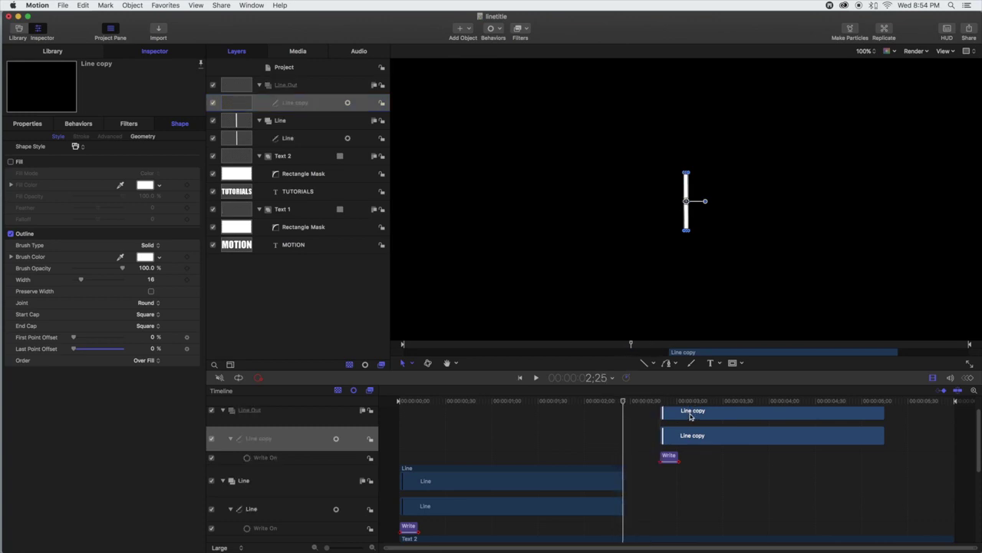
drag(690, 415, 652, 416)
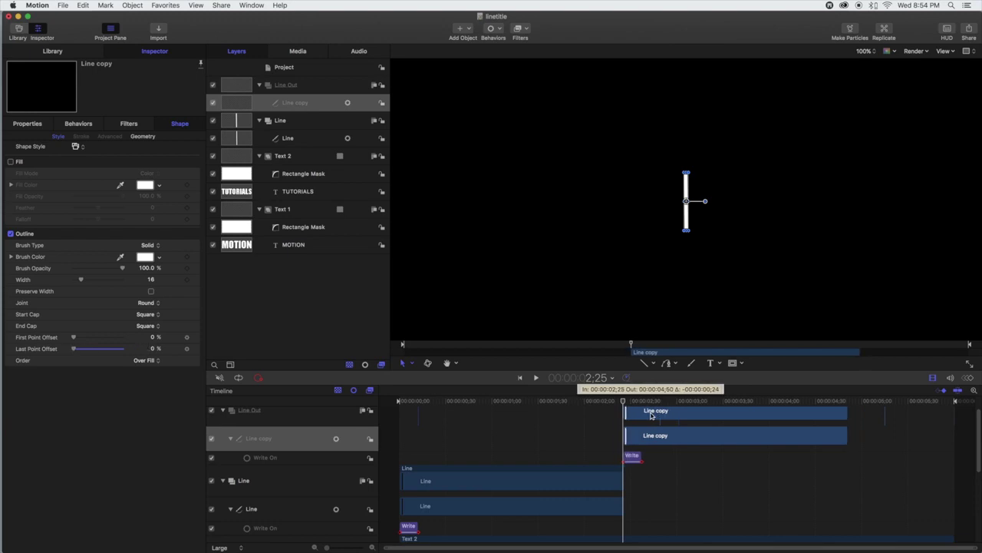
Set the Line copy's Write On Direction to Reverse and preview the result
click(632, 455)
click(678, 346)
drag(674, 402, 643, 408)
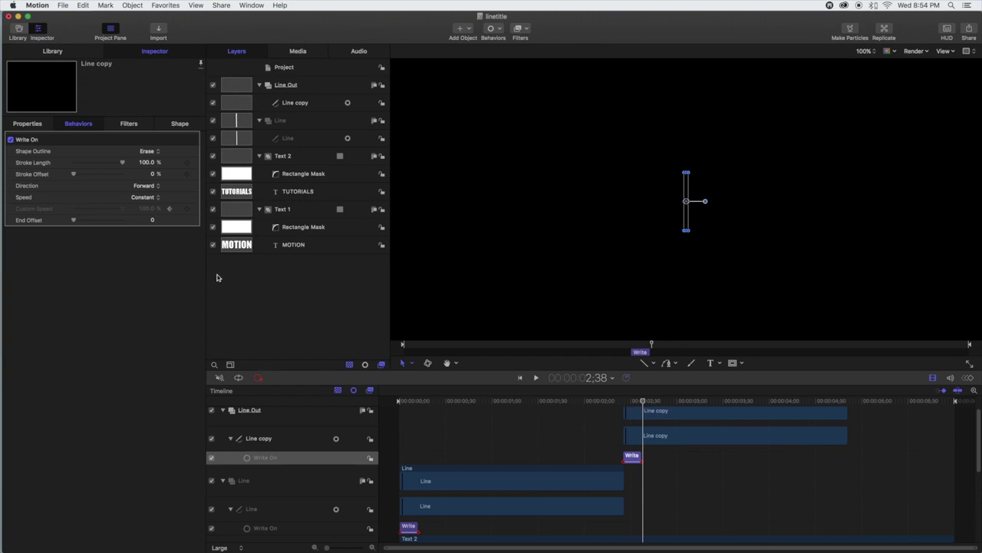
click(159, 186)
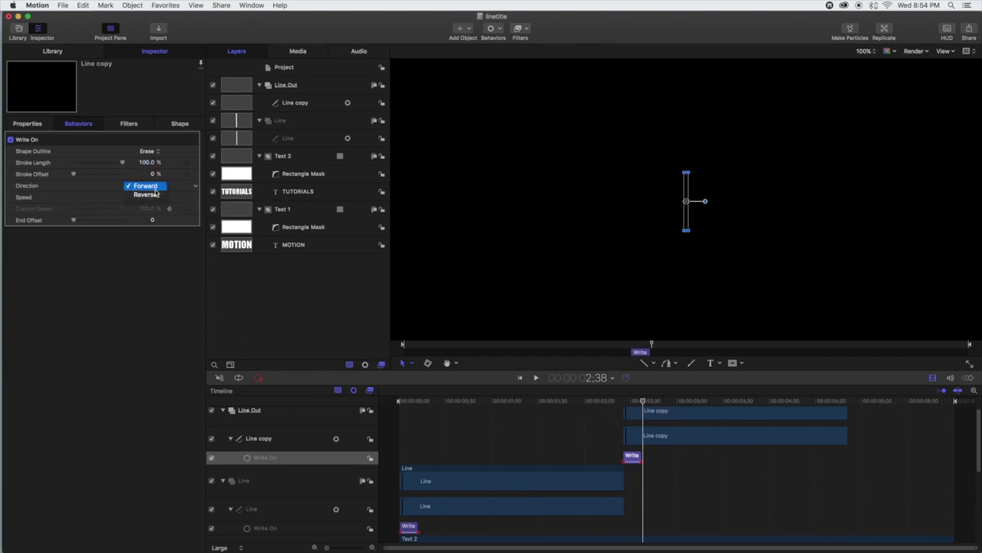
click(145, 194)
mouse_move(643, 404)
mouse_down()
mouse_move(390, 410)
mouse_move(645, 430)
mouse_move(637, 413)
mouse_move(522, 401)
mouse_move(630, 412)
mouse_up()
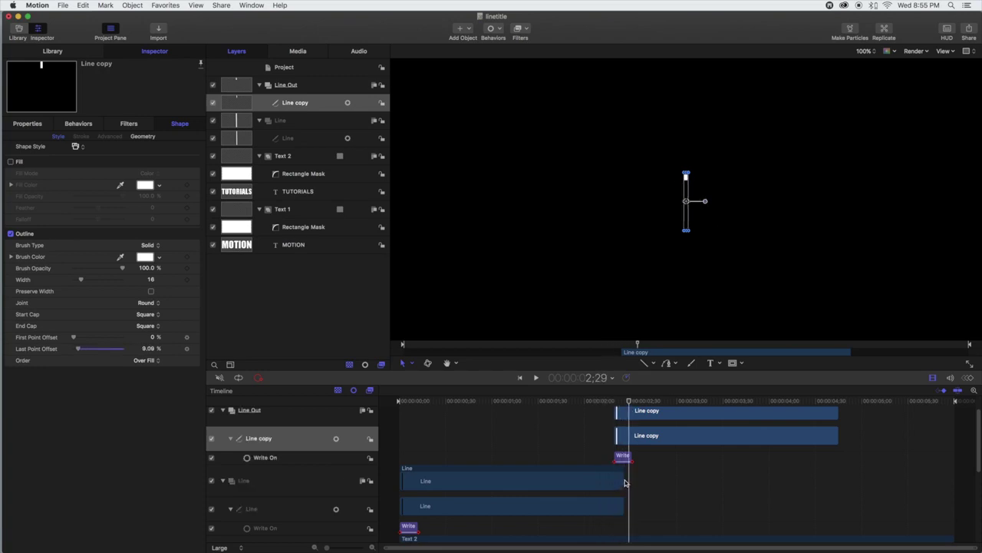
Trim the original Line clip to end at 2;16 and play the title from the start
drag(624, 480, 614, 480)
drag(629, 402, 654, 404)
scroll(598, 430, down, 5)
scroll(598, 430, up, 3)
scroll(637, 422, up, 4)
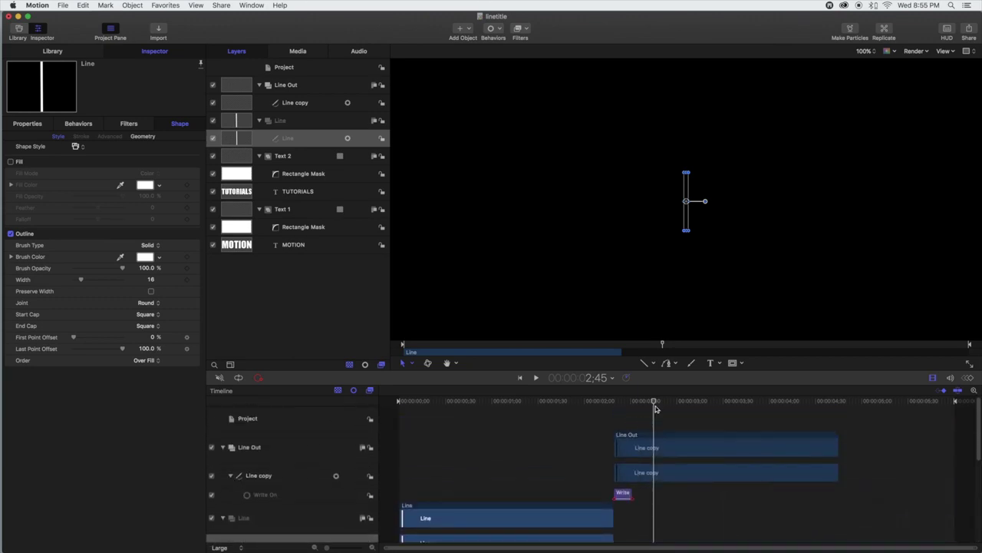
drag(655, 403, 305, 396)
key(space)
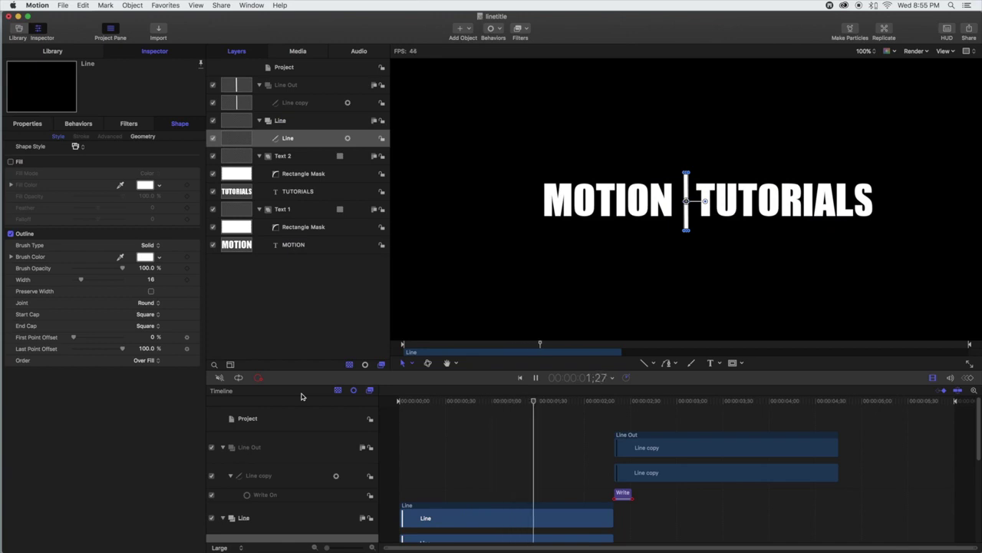
key(space)
Set the play range out point at 3;00 and play the title from the start
scroll(448, 423, down, 1)
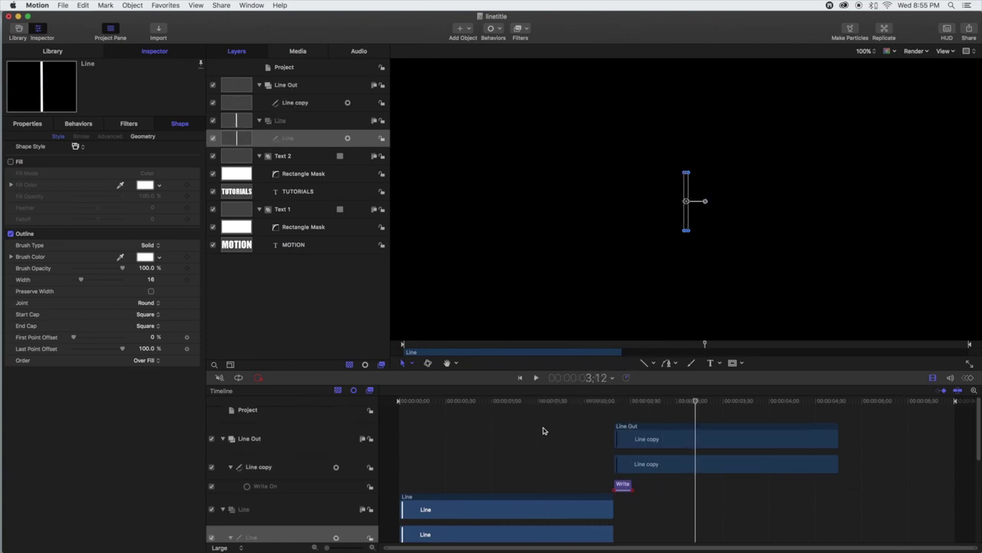
drag(955, 401, 679, 405)
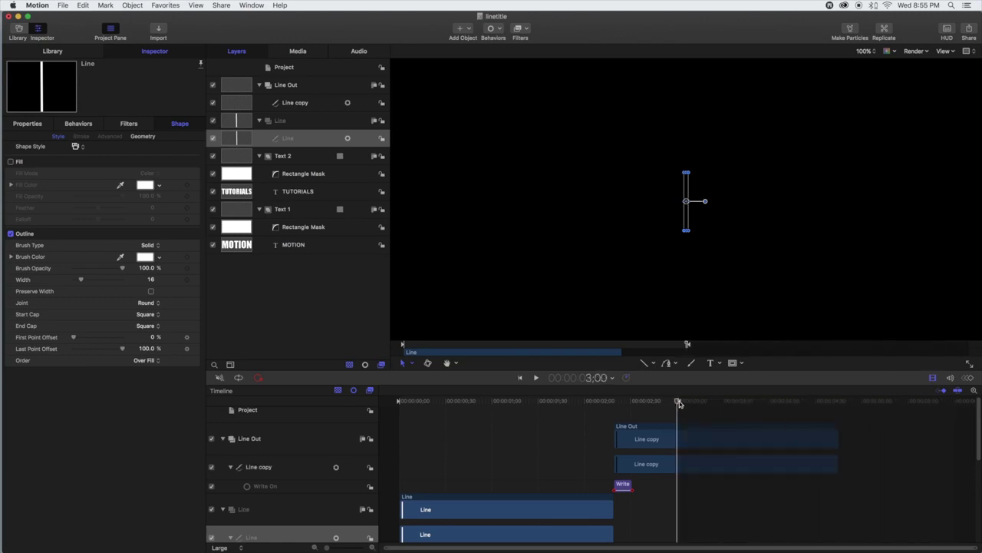
key(alt+super+o)
key(Home)
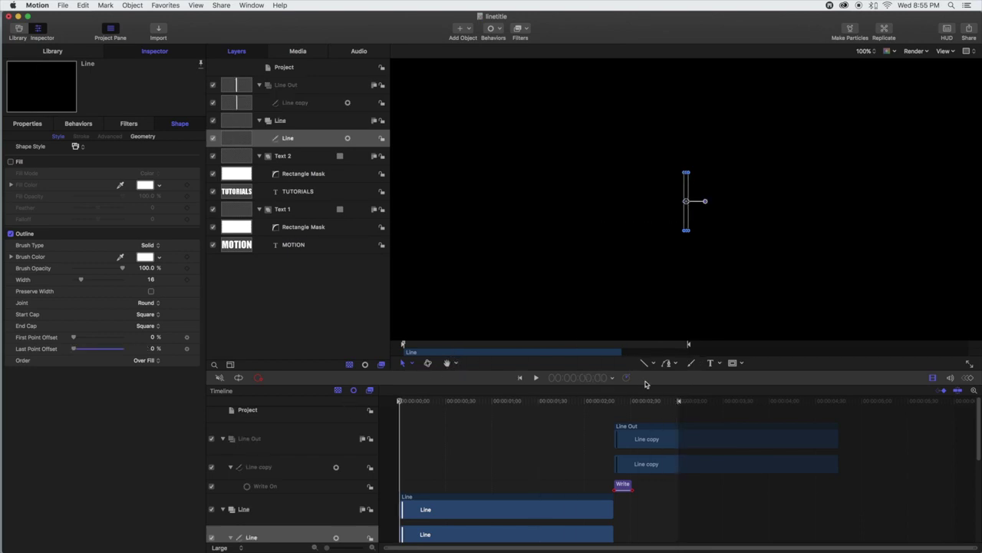
click(539, 379)
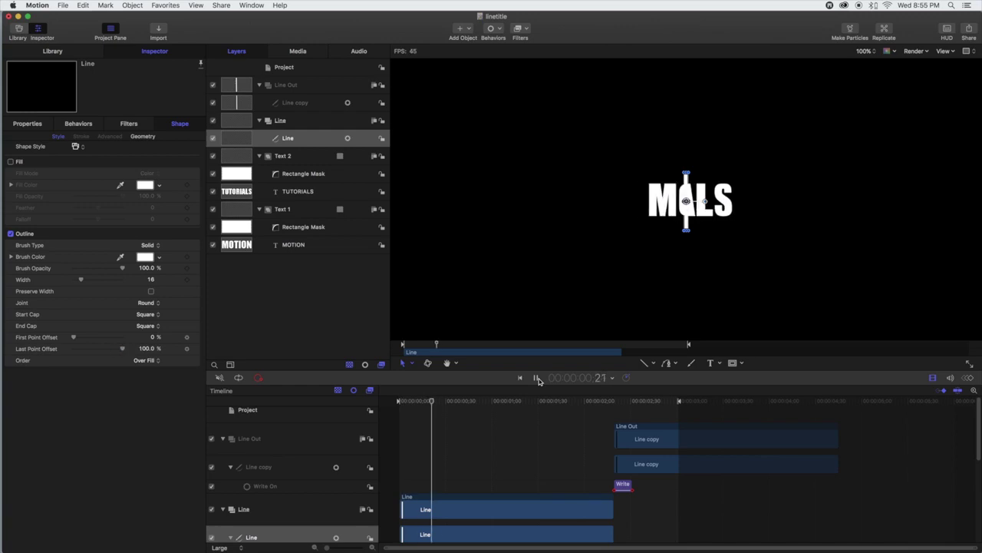